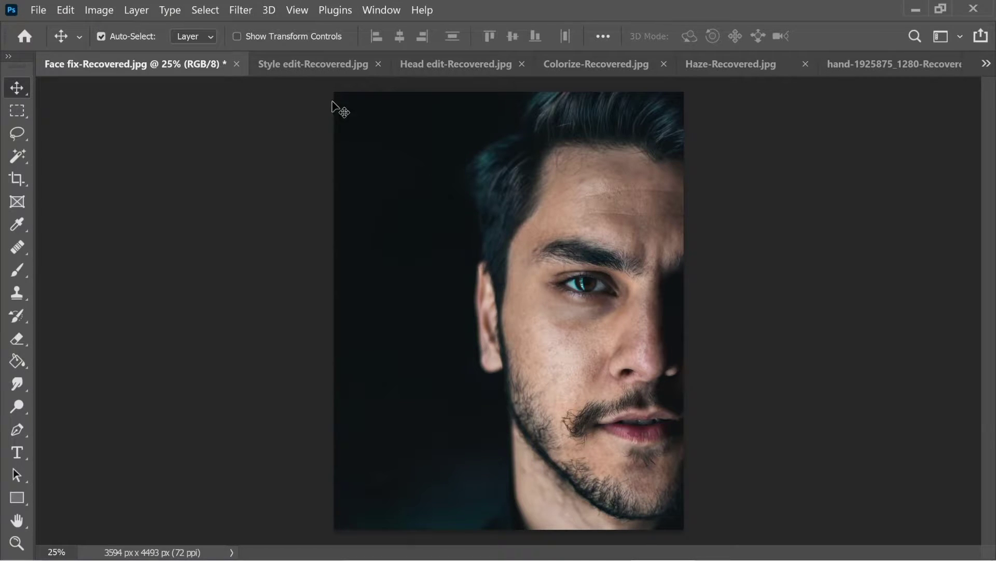
Step: Open Filter > Neural Filters on the portrait, glance at Beta filters, and return to Featured
left_click(247, 12)
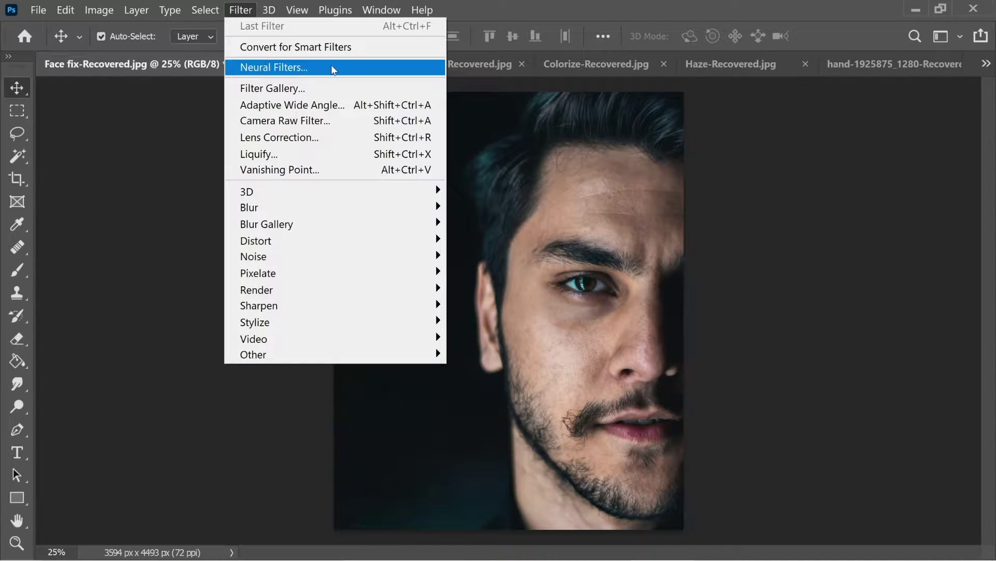
left_click(282, 67)
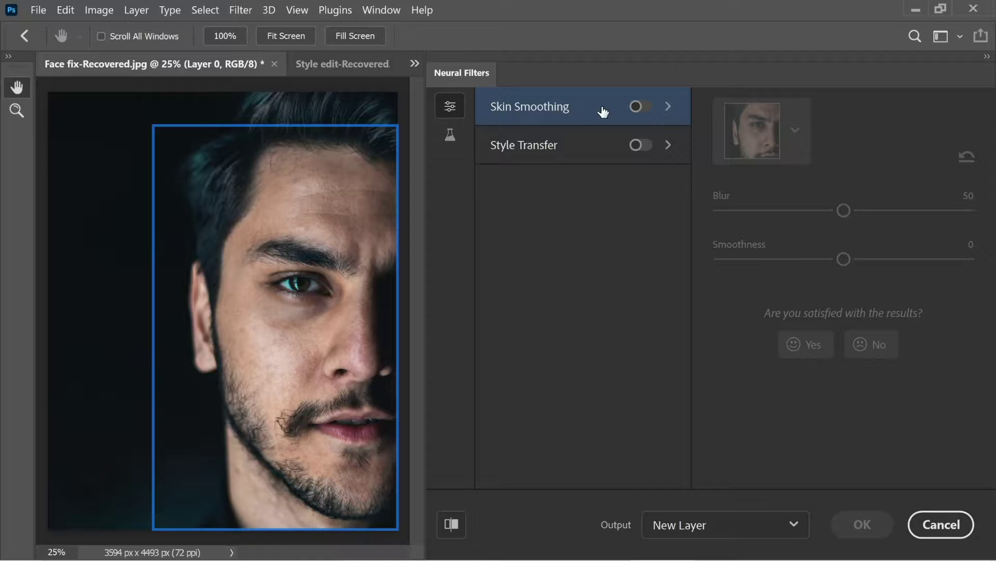
left_click(534, 148)
left_click(451, 135)
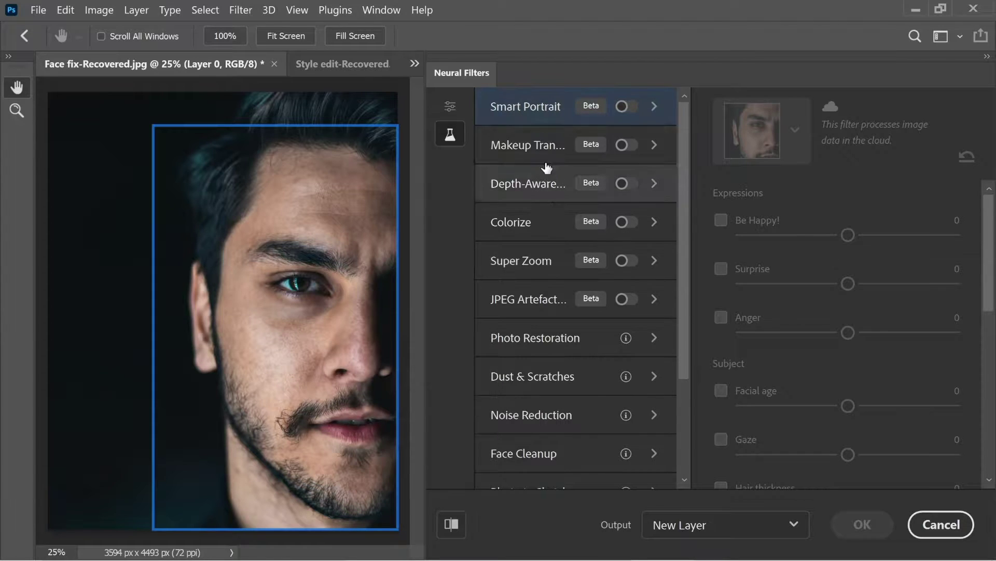
left_click(449, 109)
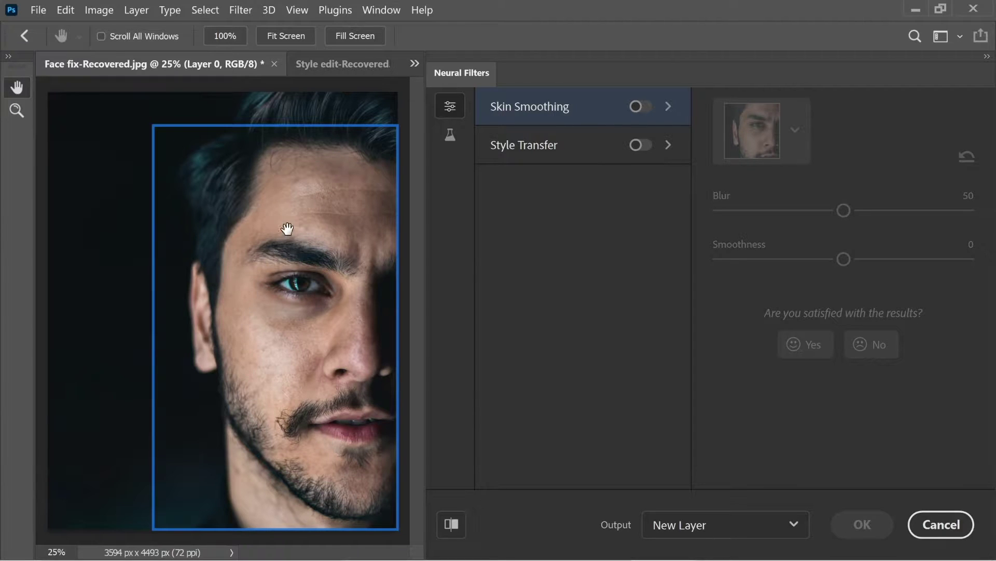
Step: Enable Skin Smoothing, settle Blur at 50 and Smoothness at 50, and apply it
left_click(640, 106)
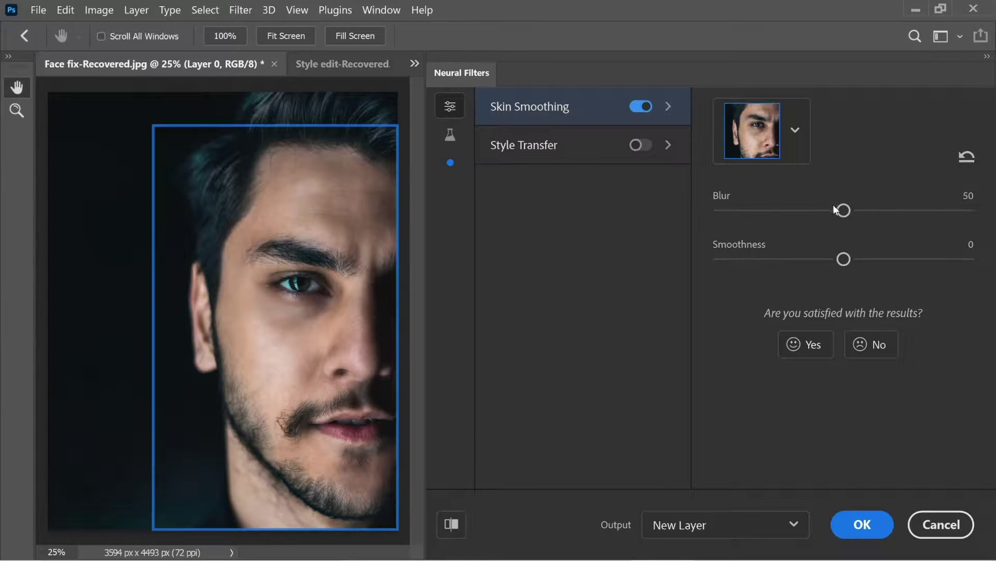
left_click_drag(844, 210, 967, 211)
left_click_drag(962, 210, 844, 211)
left_click_drag(842, 262, 648, 261)
left_click_drag(717, 264, 986, 260)
left_click(869, 514)
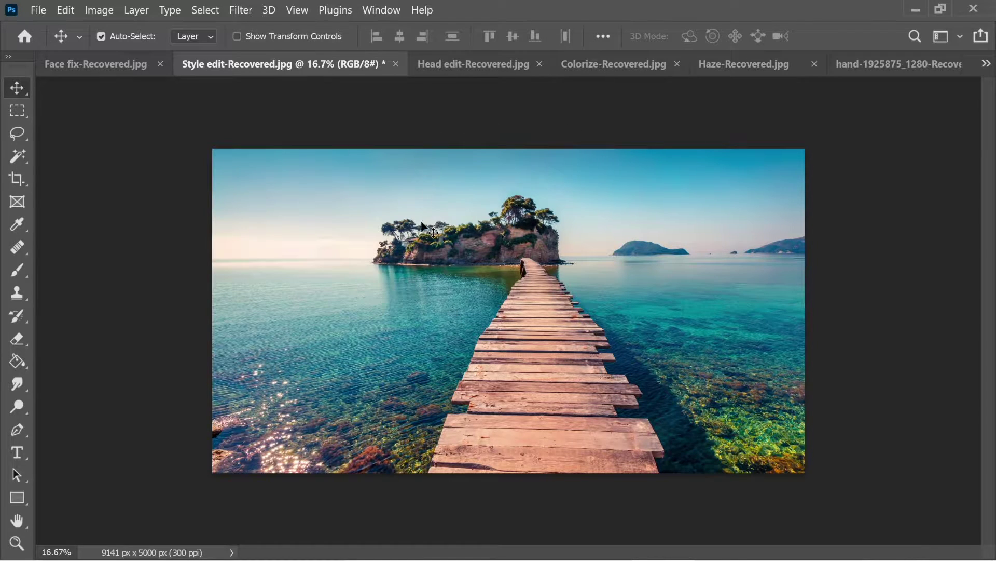
Step: Open Neural Filters on the pier photo and switch on Style Transfer
left_click(244, 11)
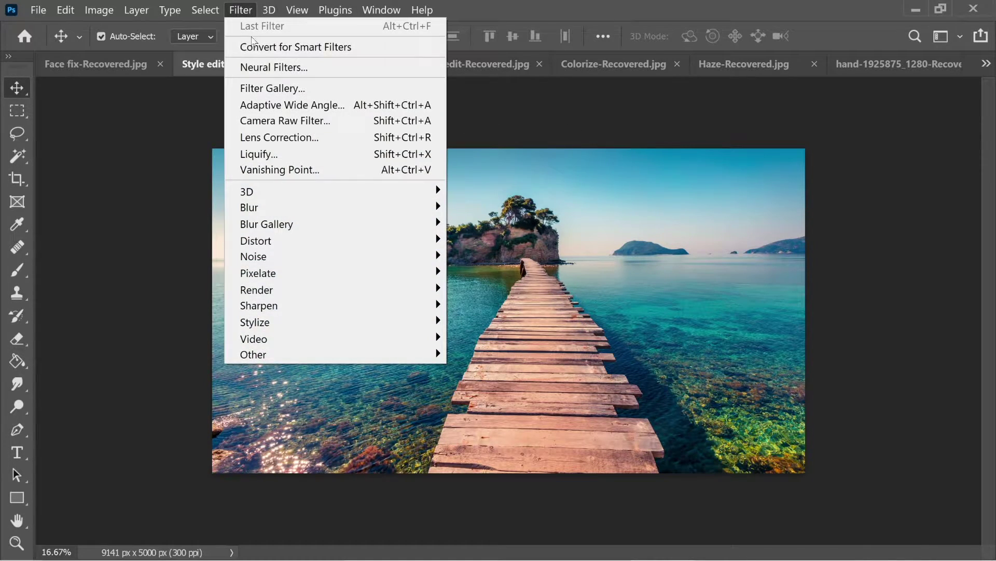
left_click(254, 65)
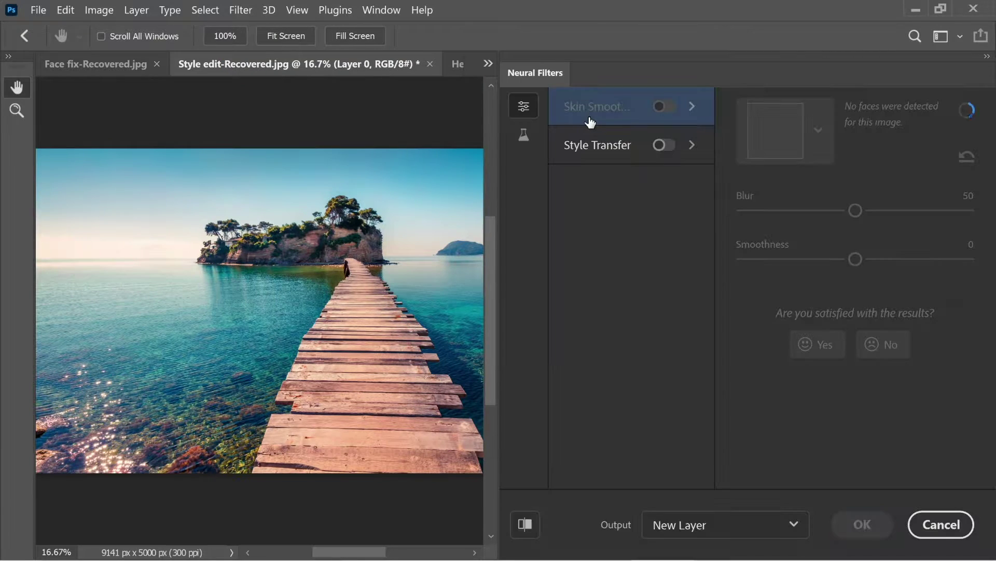
left_click(625, 145)
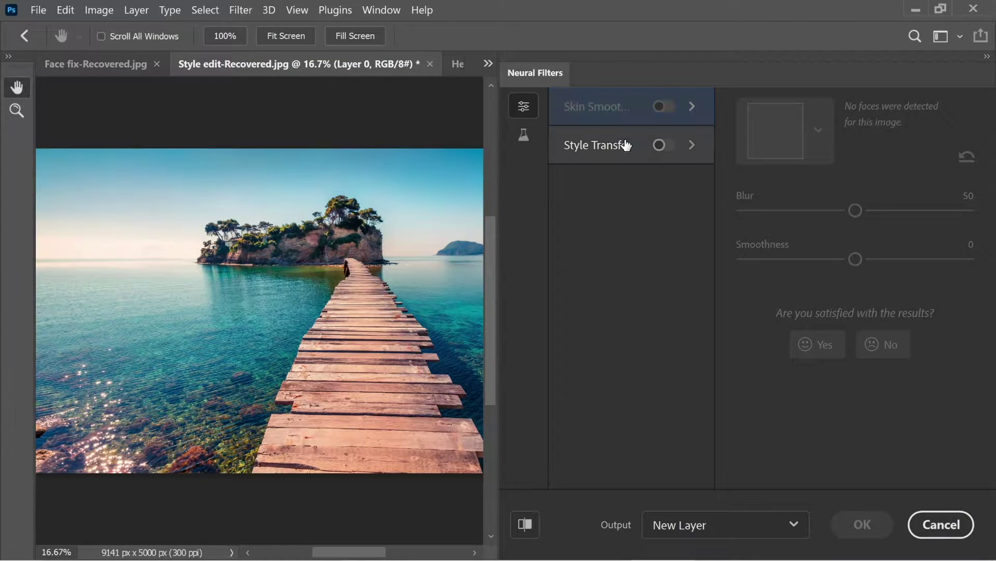
left_click(662, 146)
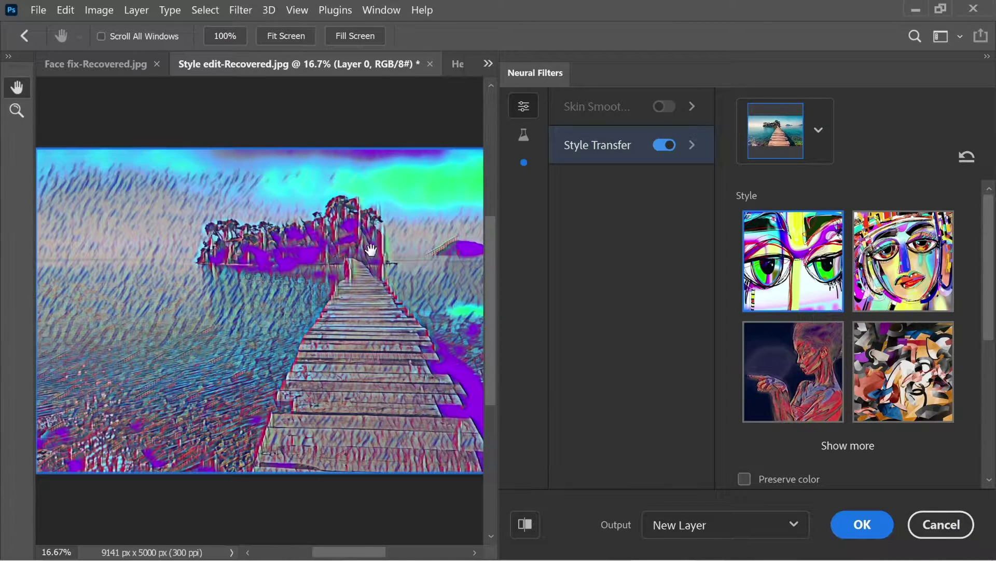
Step: Widen the preview area, reveal more style presets, and try the dark glowing figure style
left_click_drag(497, 194, 679, 185)
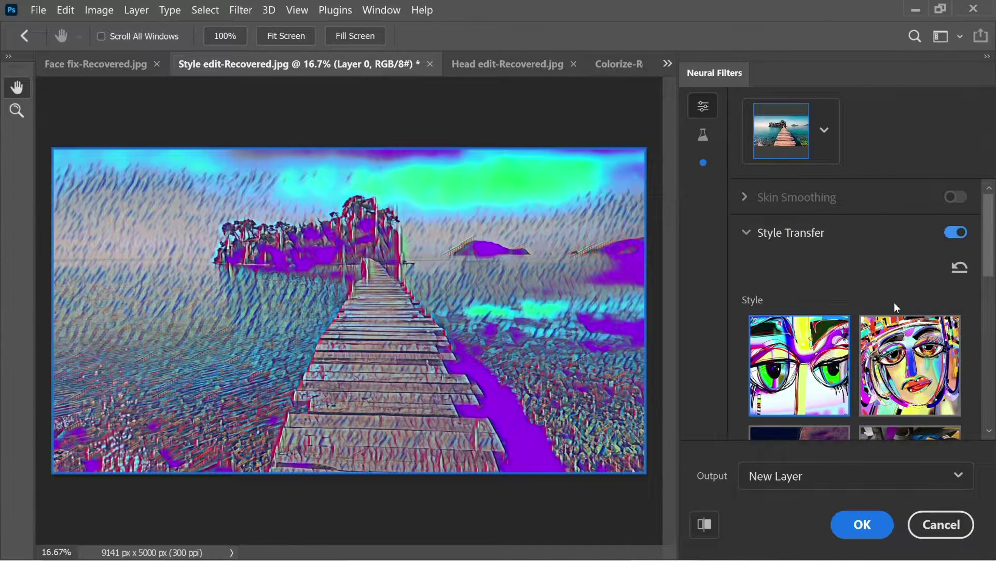
scroll(895, 302, "down", 5)
scroll(896, 298, "up", 2)
scroll(832, 285, "up", 1)
scroll(846, 363, "down", 1)
left_click(855, 371)
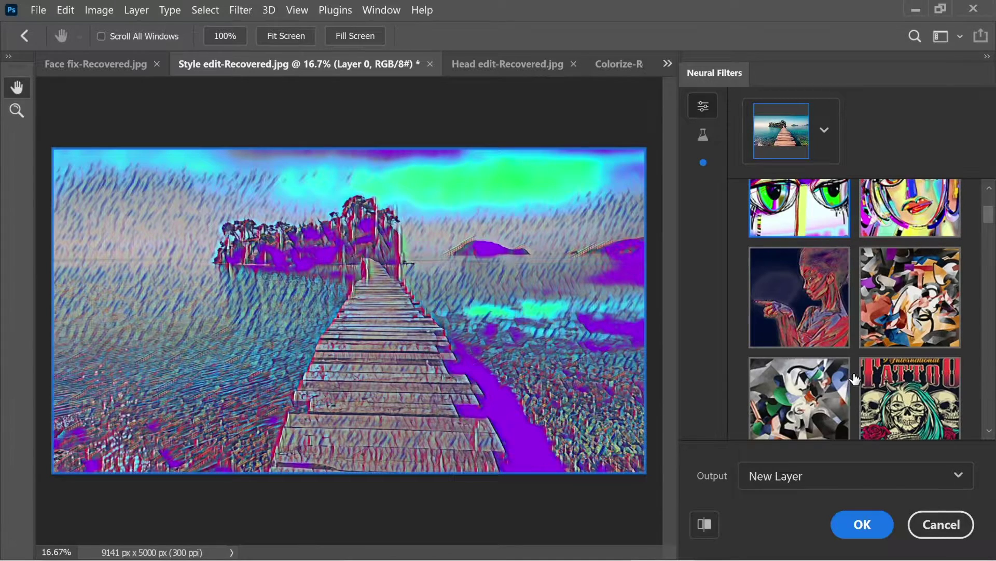
left_click(799, 278)
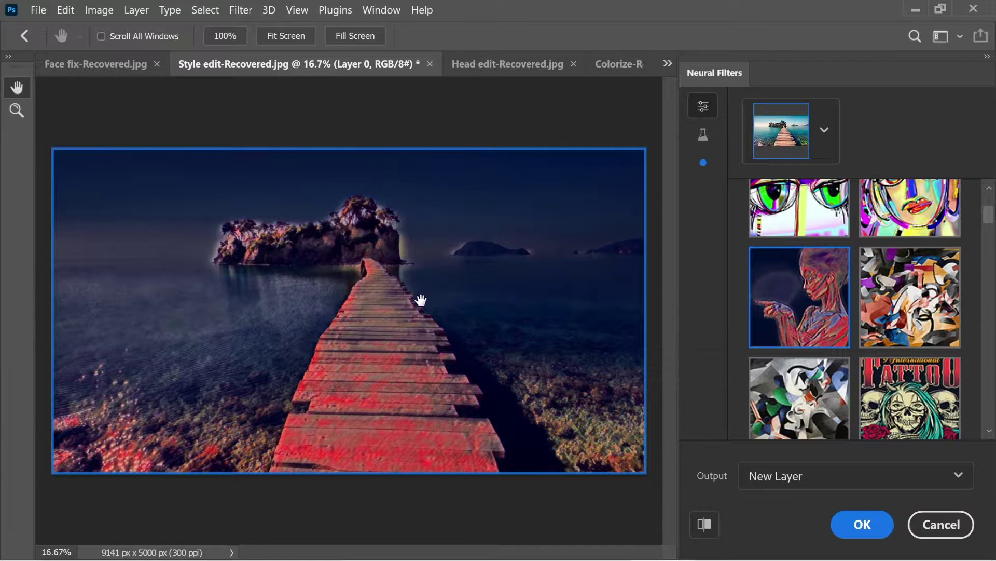
Step: Choose the Starry Night style preset for the pier photo
scroll(847, 289, "down", 10)
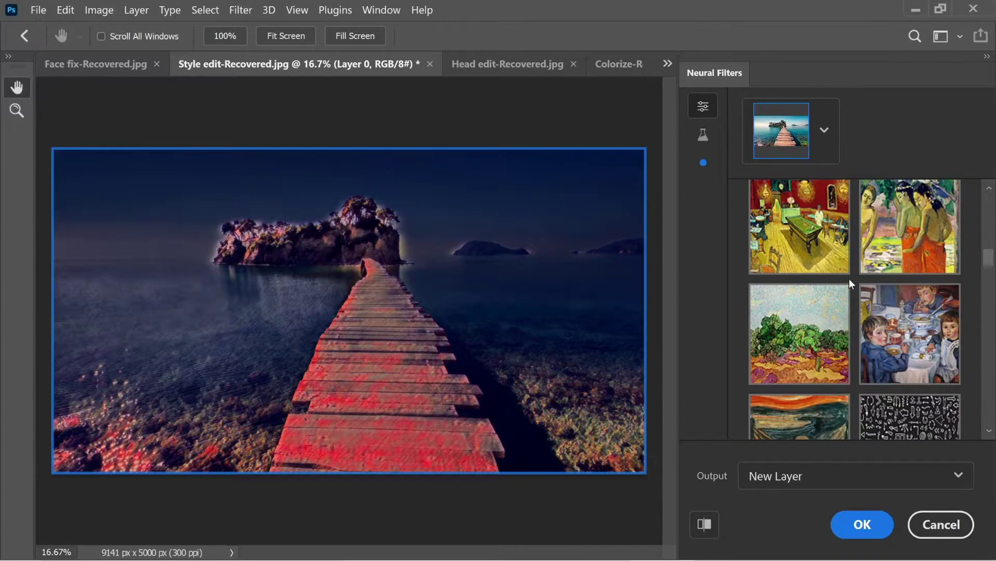
scroll(861, 264, "up", 6)
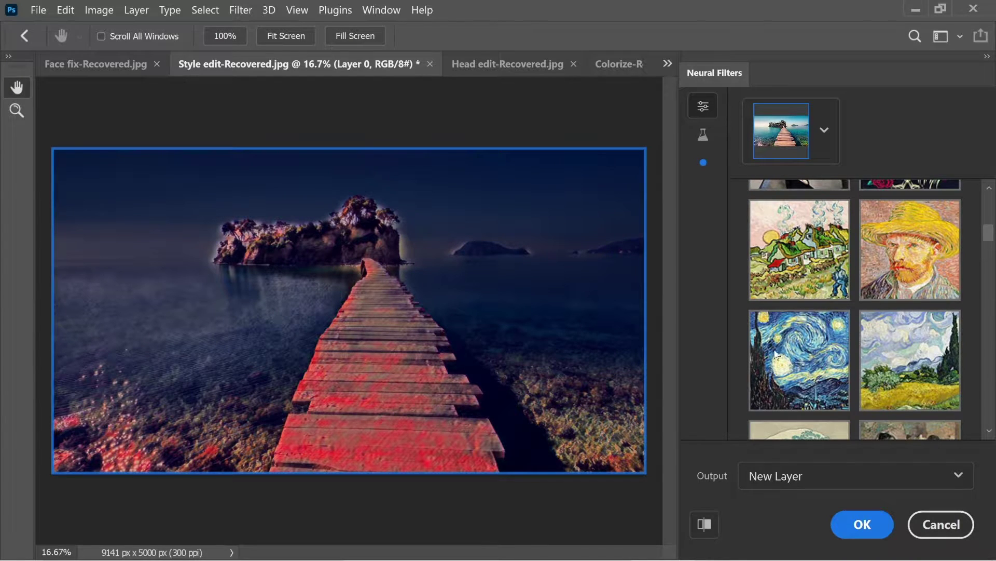
left_click(777, 360)
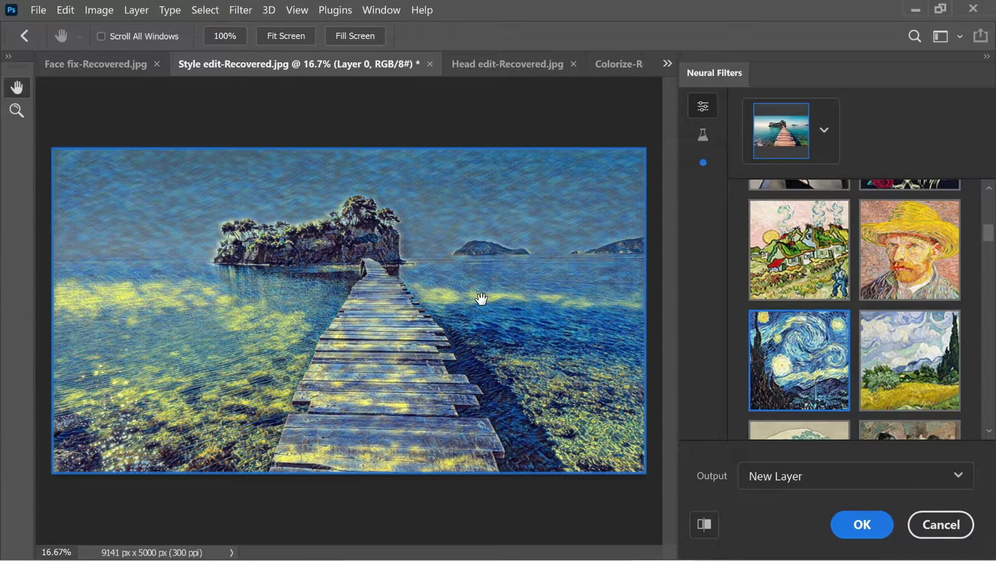
scroll(879, 243, "down", 8)
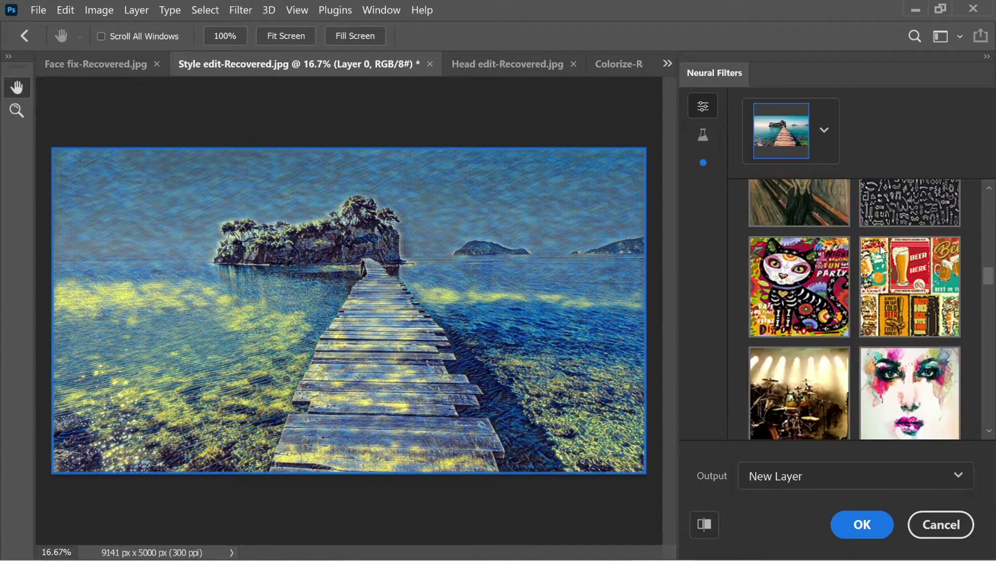
scroll(883, 254, "down", 15)
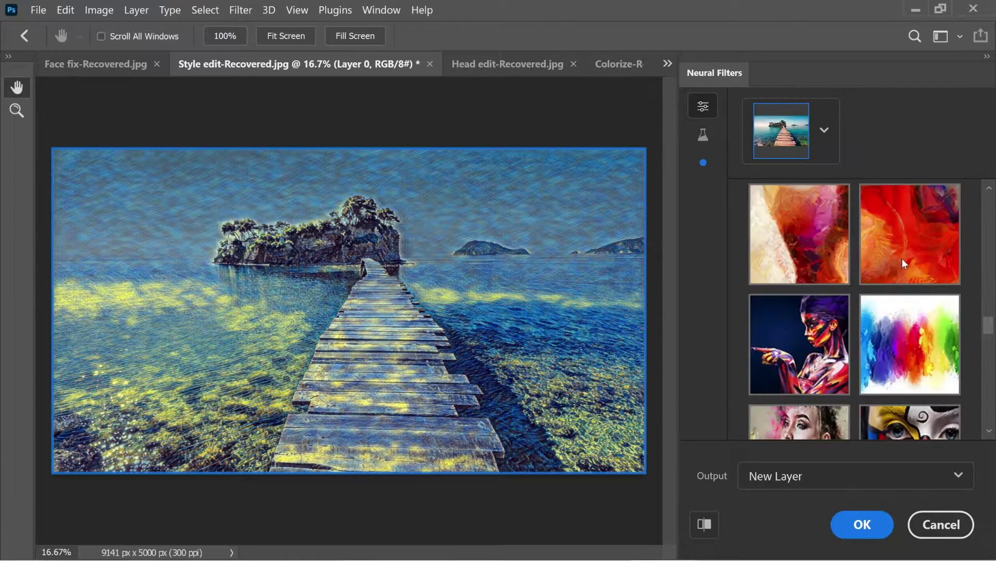
scroll(909, 259, "down", 6)
scroll(898, 265, "up", 3)
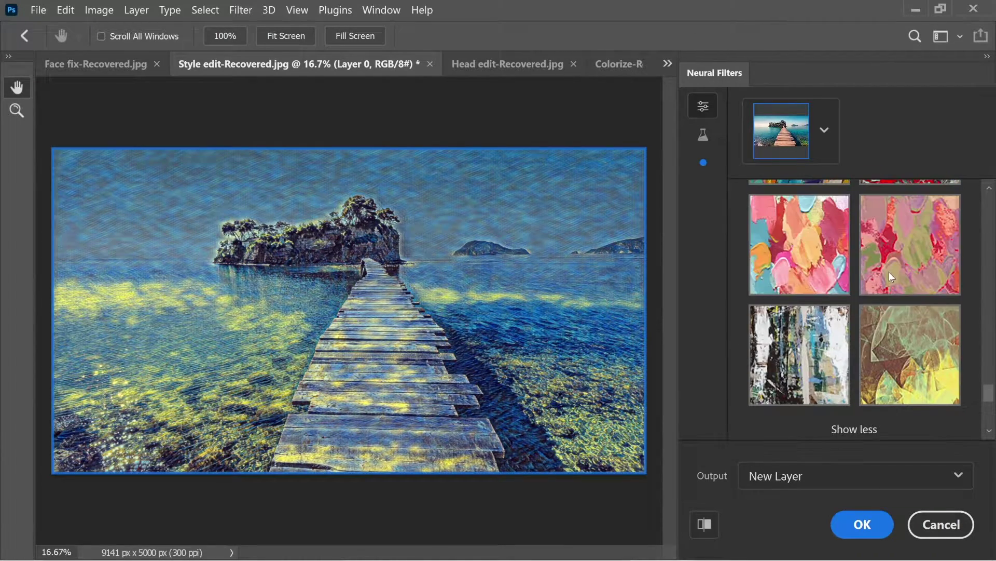
scroll(900, 256, "down", 3)
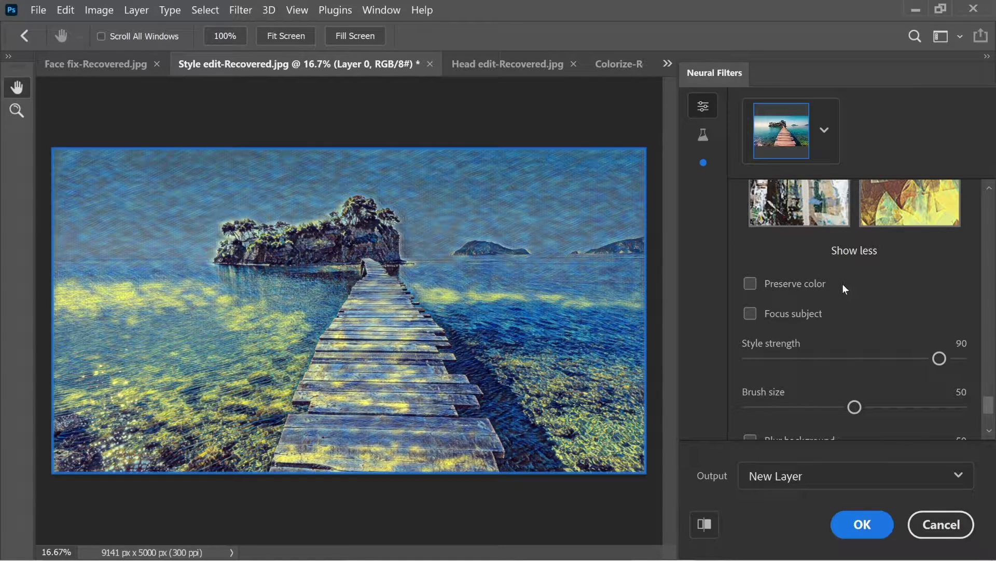
Step: Try Preserve color, raise Style strength to 100, then turn Preserve color off
left_click(751, 284)
scroll(927, 351, "up", 1)
left_click_drag(939, 372, 817, 368)
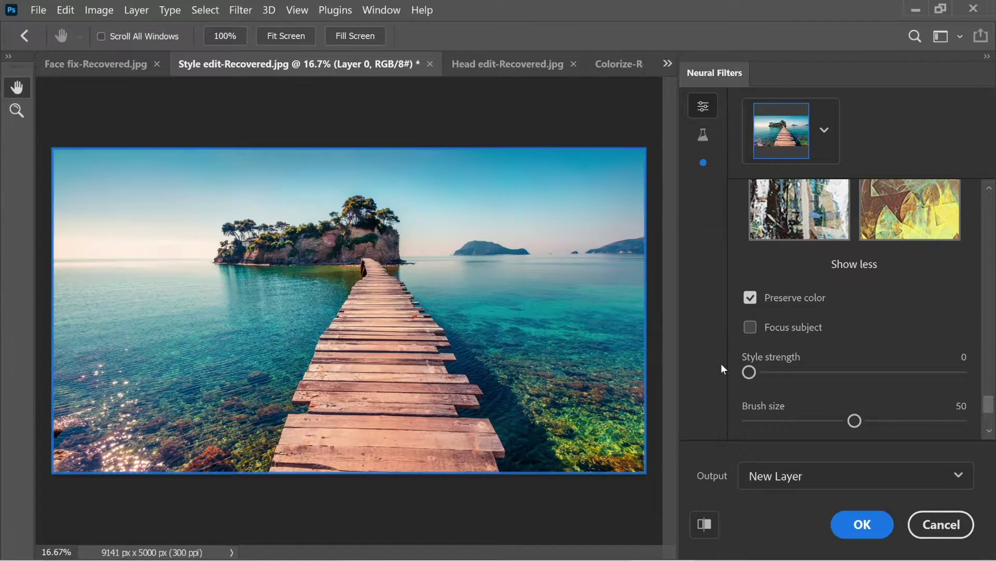
left_click_drag(749, 371, 832, 371)
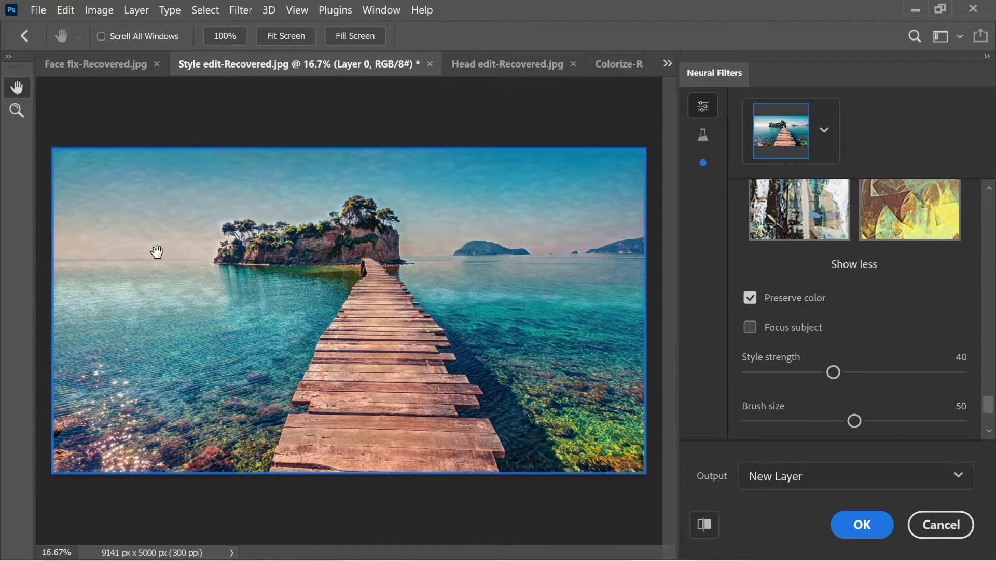
left_click_drag(833, 372, 960, 372)
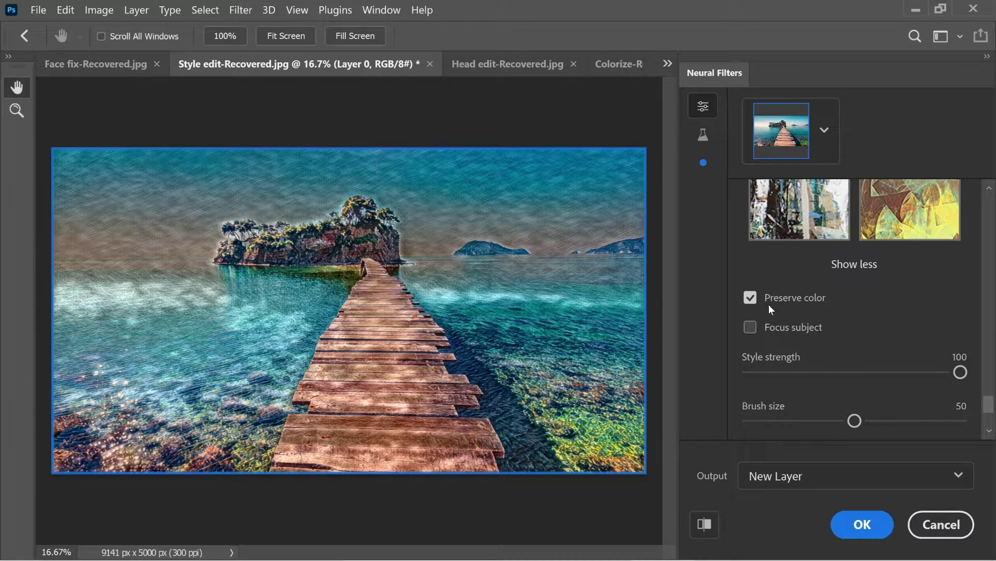
left_click(751, 298)
Step: Set the Brush size to 80 after testing 0 and 100
scroll(881, 358, "down", 3)
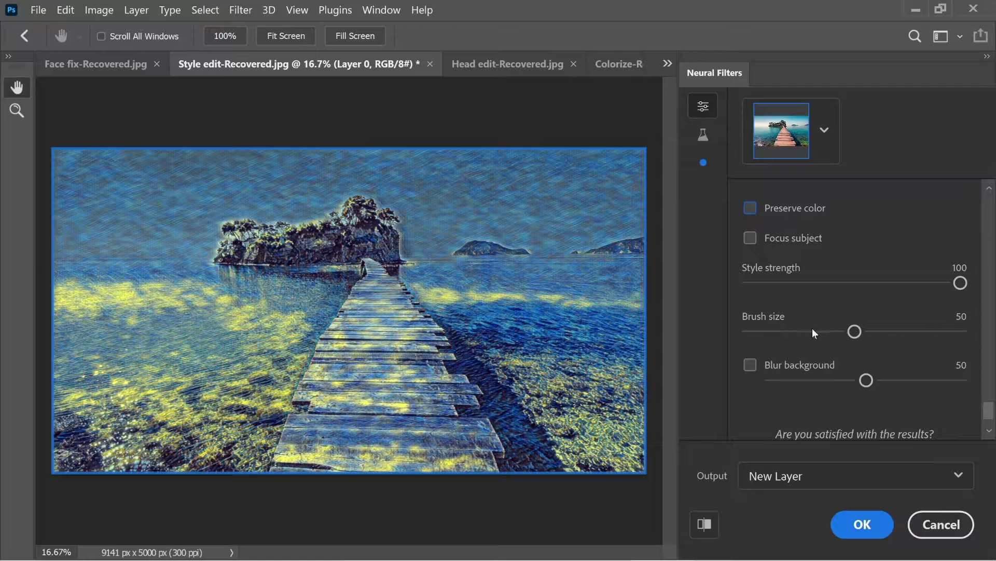
left_click_drag(853, 340, 723, 328)
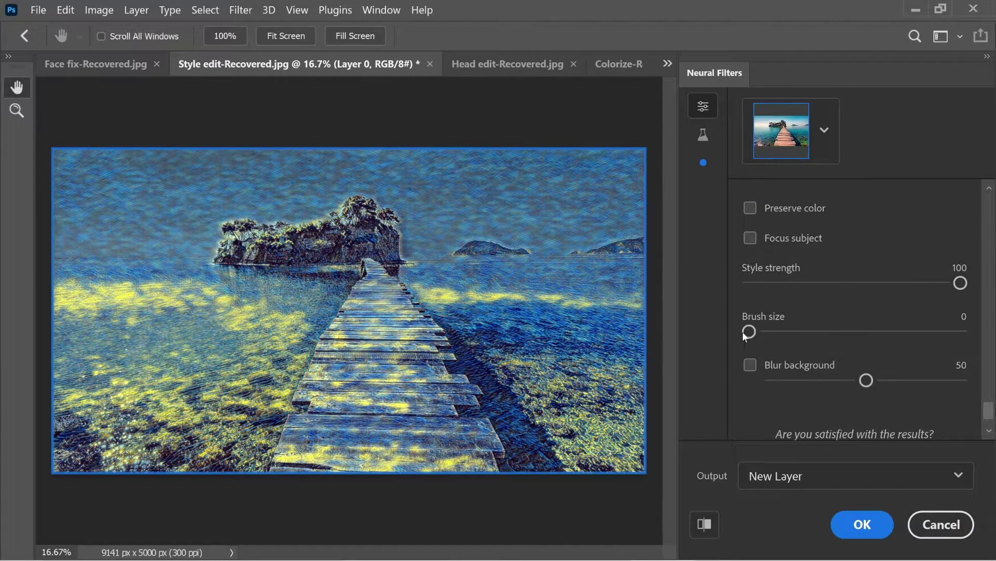
left_click_drag(749, 332, 965, 331)
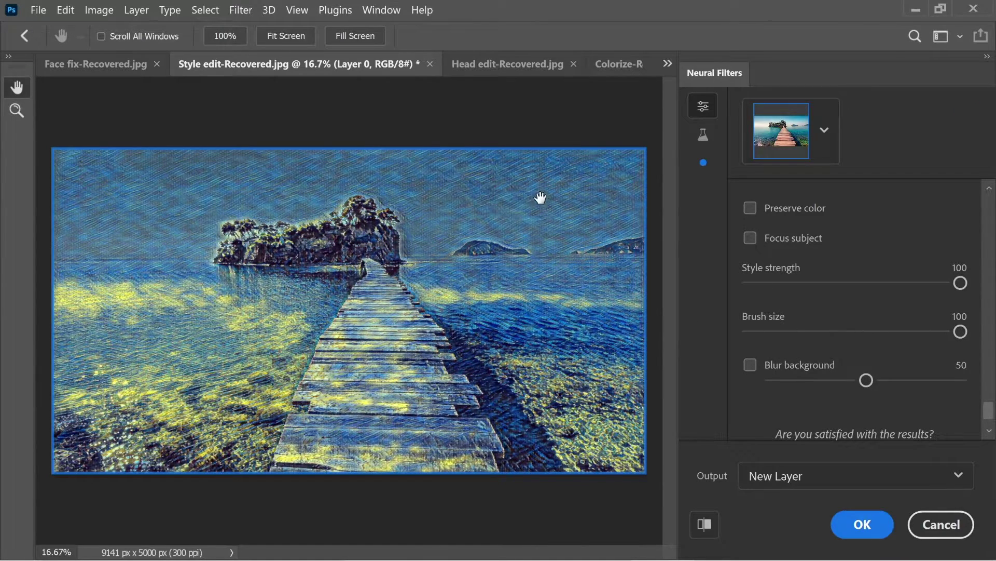
left_click_drag(928, 337, 924, 337)
Step: Try Blur background, turn it off again, and apply the styled result
scroll(872, 395, "down", 2)
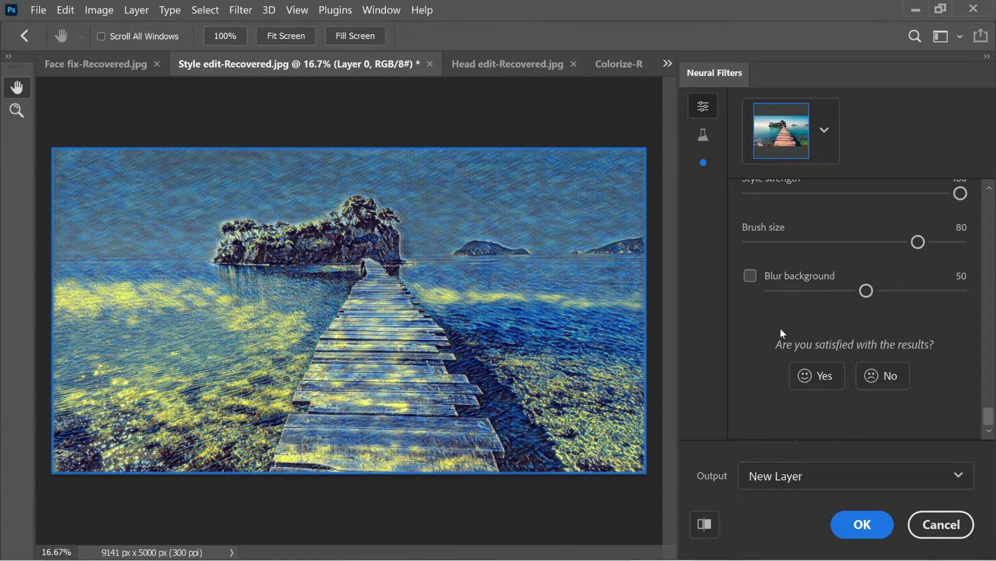
left_click(748, 276)
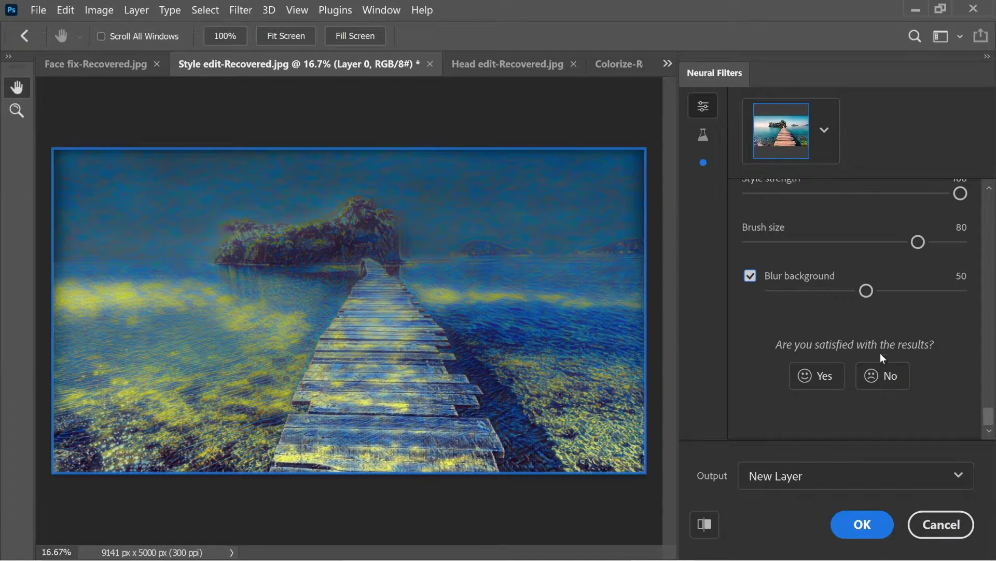
left_click(751, 275)
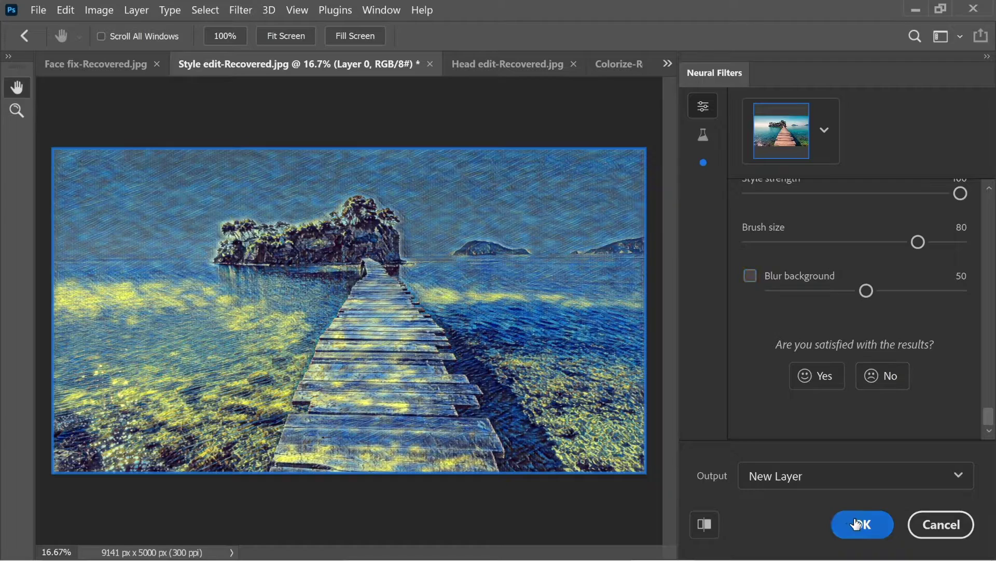
left_click(859, 525)
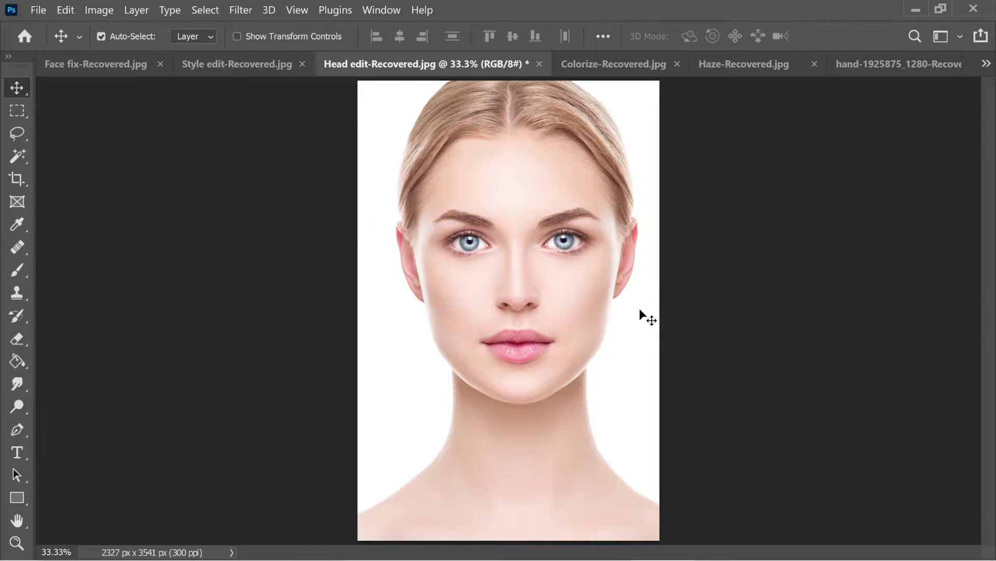
Step: Open Neural Filters on the Head edit-Recovered.jpg portrait and show the Beta filters list
left_click(241, 10)
left_click(258, 66)
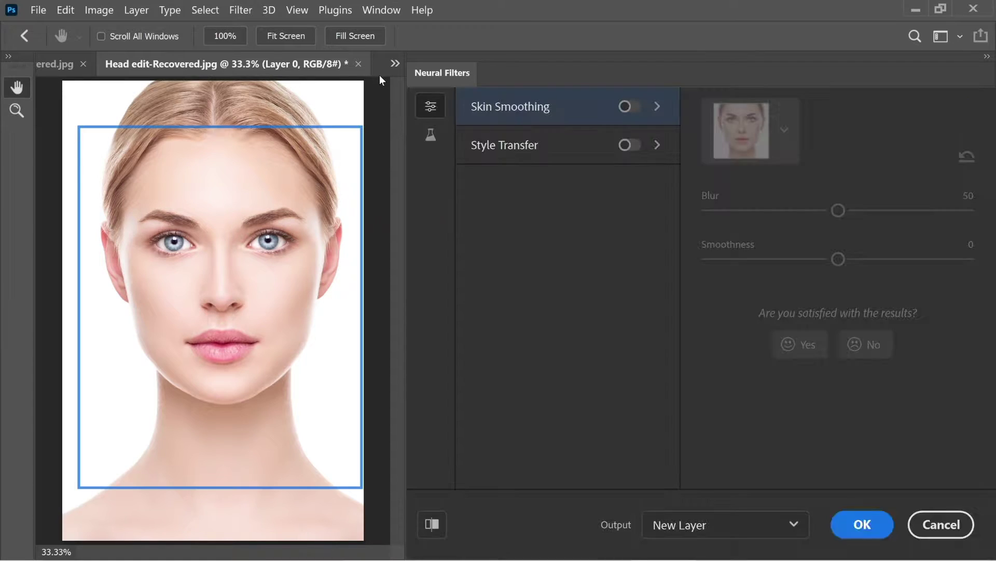
left_click(430, 136)
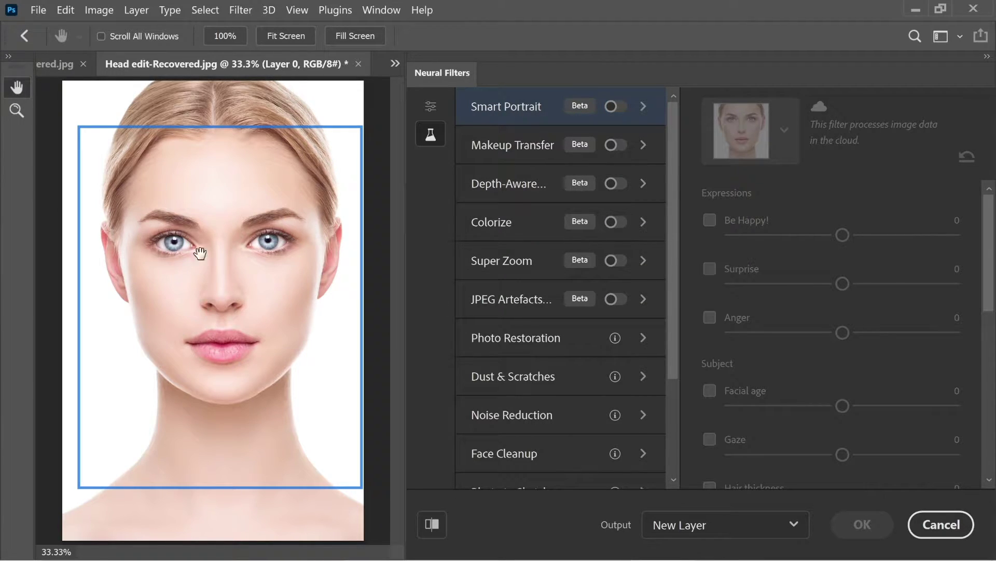
Step: Enable Smart Portrait and preview Be Happy and Surprise at ±50, then switch both off
left_click(618, 107)
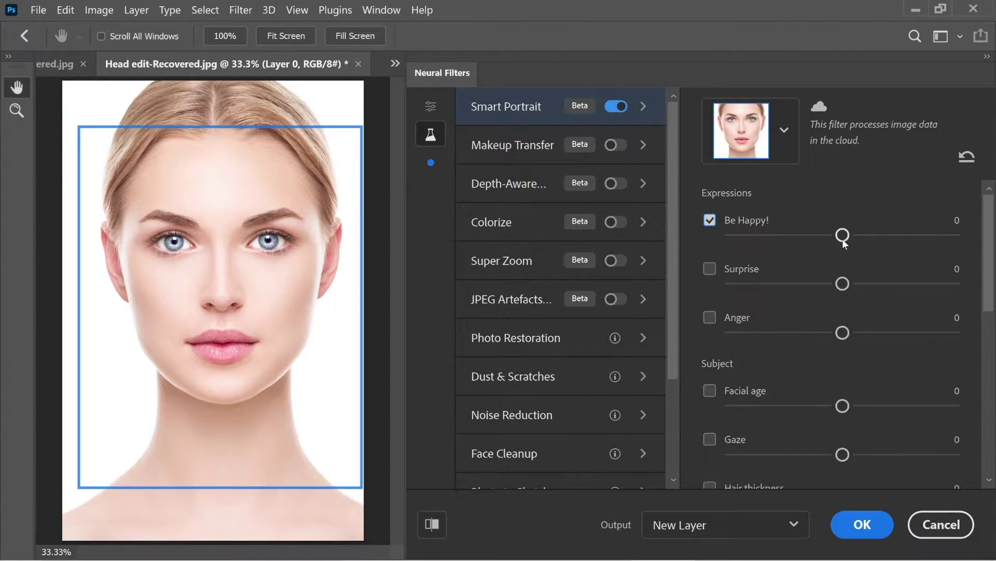
left_click_drag(843, 235, 953, 236)
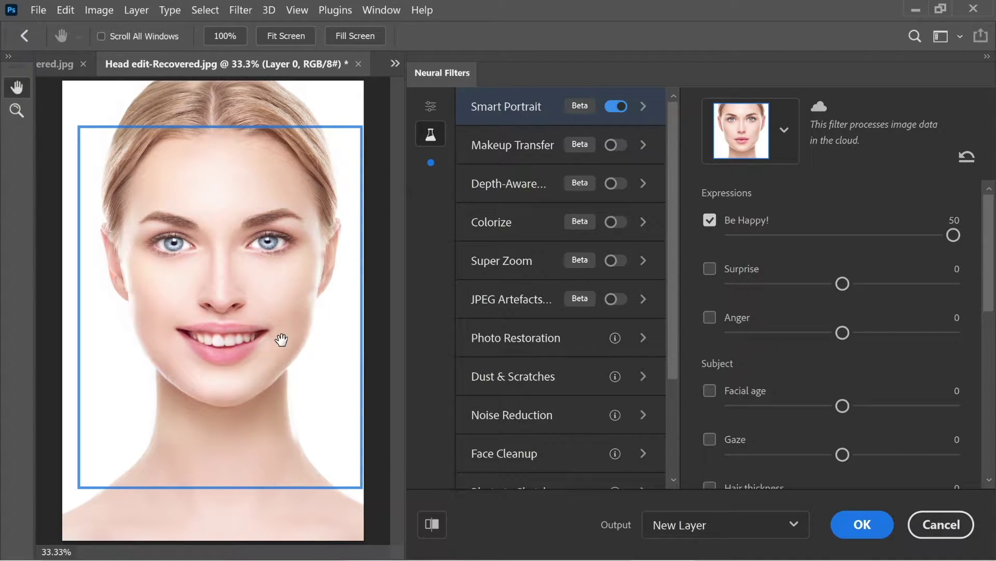
left_click_drag(948, 240, 732, 236)
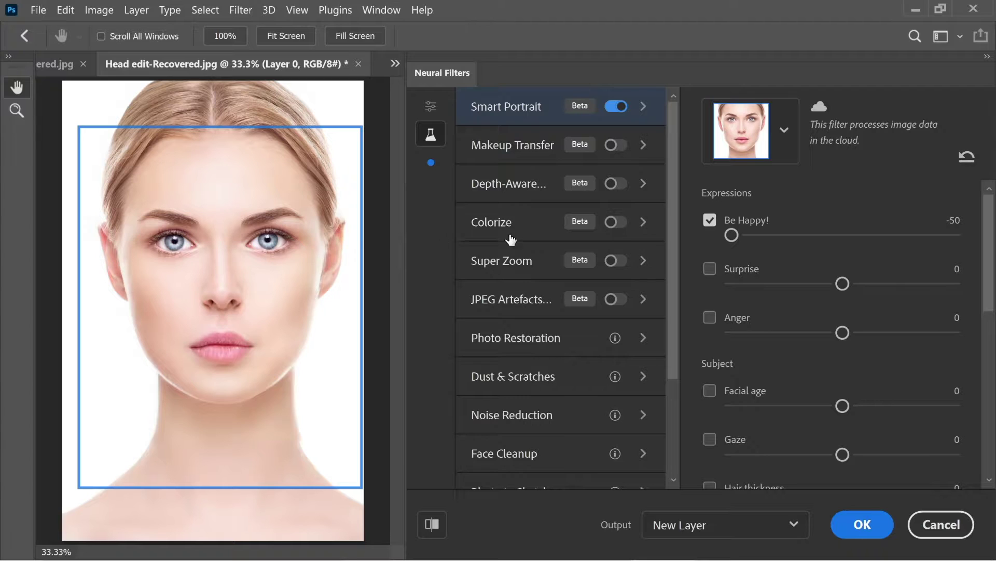
left_click(712, 220)
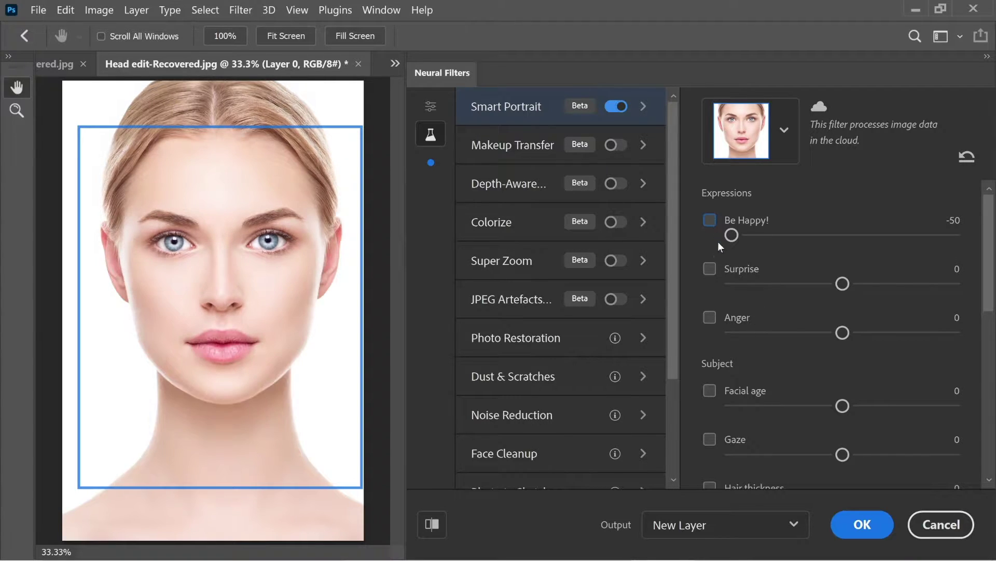
left_click_drag(851, 290, 954, 291)
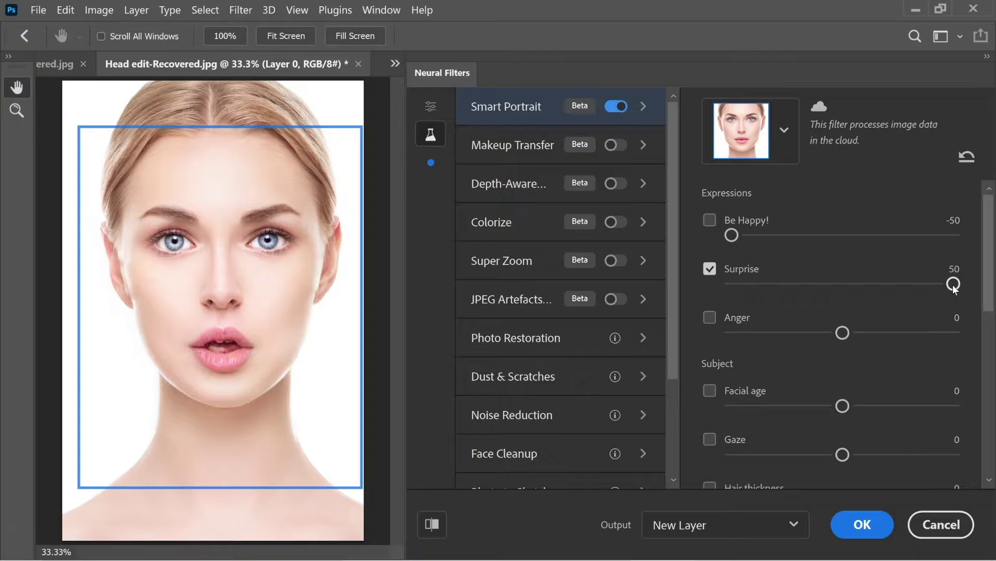
left_click_drag(954, 288, 730, 285)
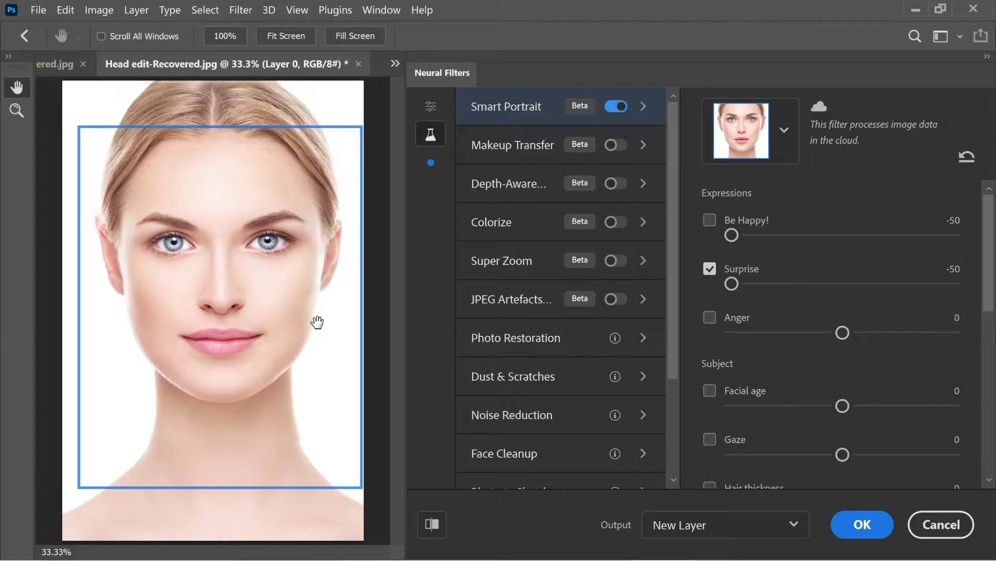
left_click(711, 269)
Step: Preview Anger at ±50 and an older Facial age, then reset and switch both off
left_click(711, 316)
left_click_drag(842, 333, 954, 333)
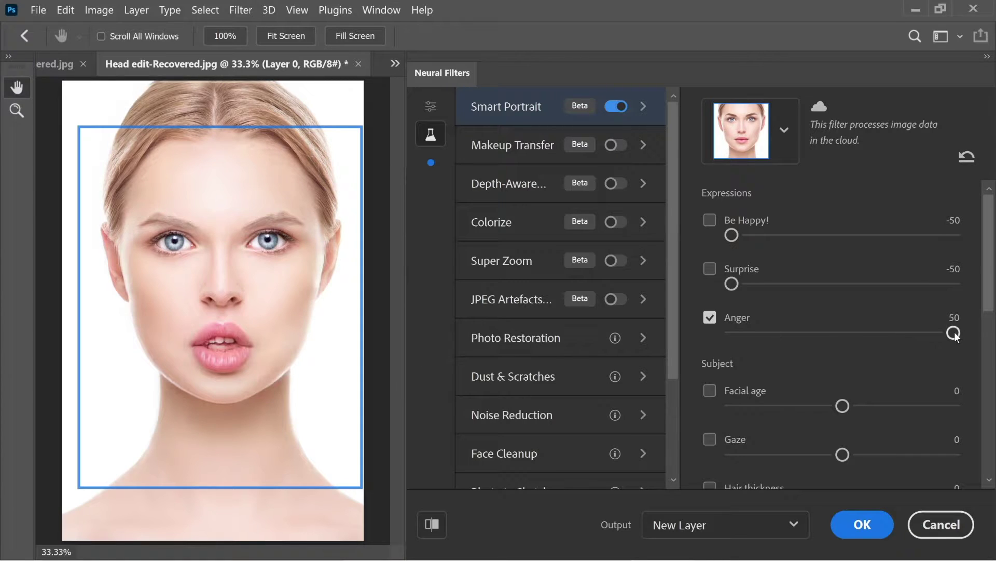
left_click_drag(956, 337, 629, 333)
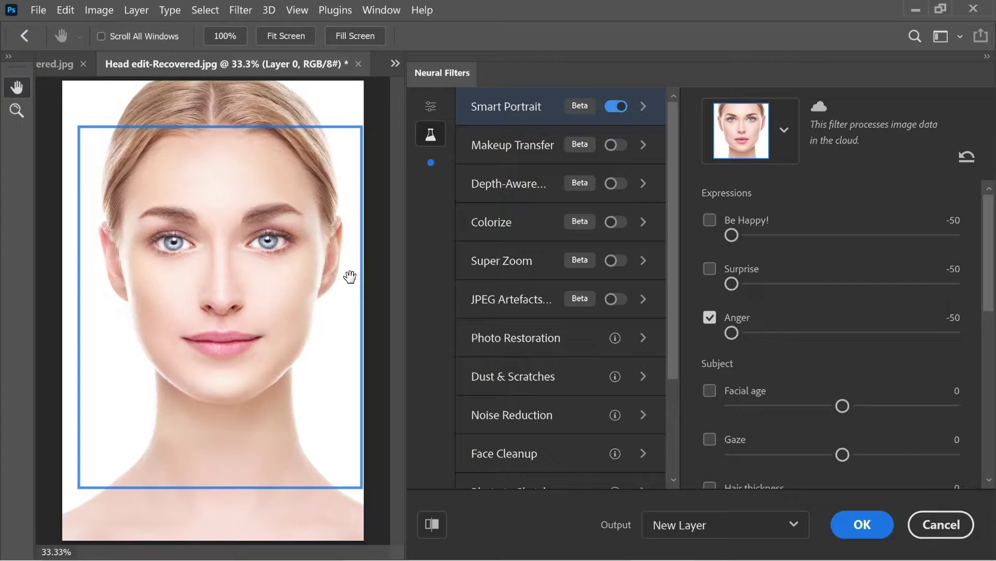
left_click(710, 318)
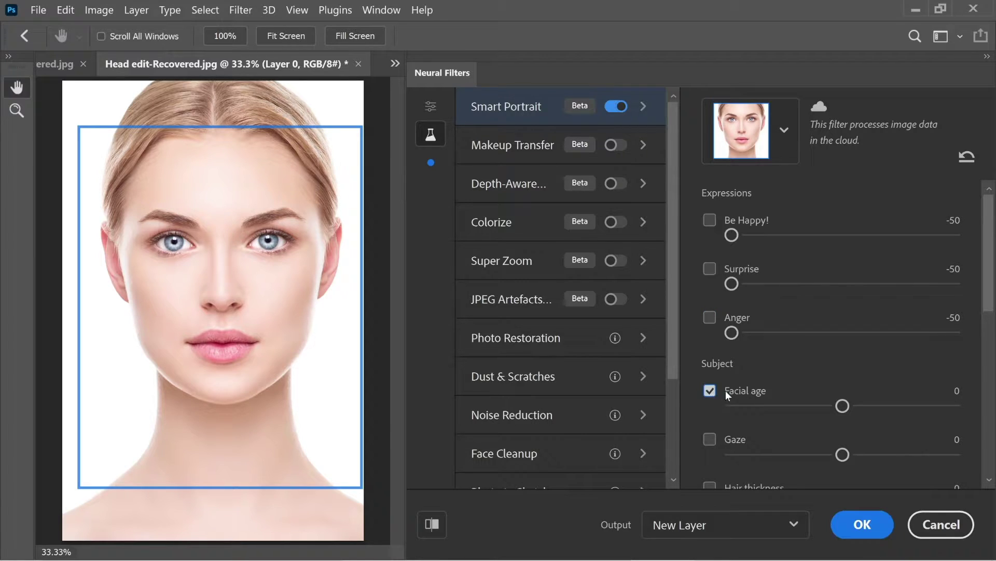
left_click_drag(842, 406, 732, 406)
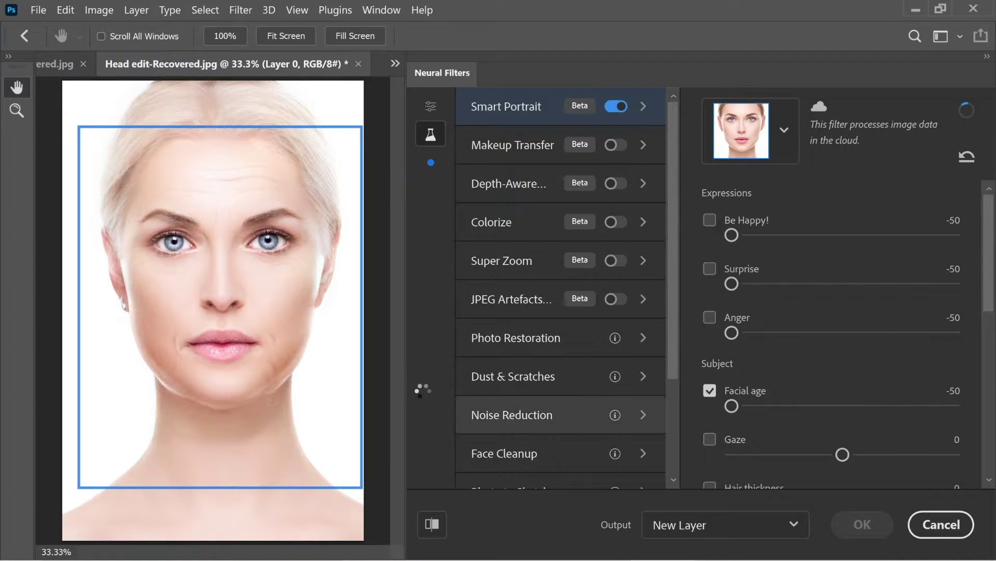
left_click_drag(732, 406, 842, 405)
left_click(711, 391)
Step: Preview Gaze at 50 and -50, return it to 0, and switch it off
scroll(723, 355, "down", 2)
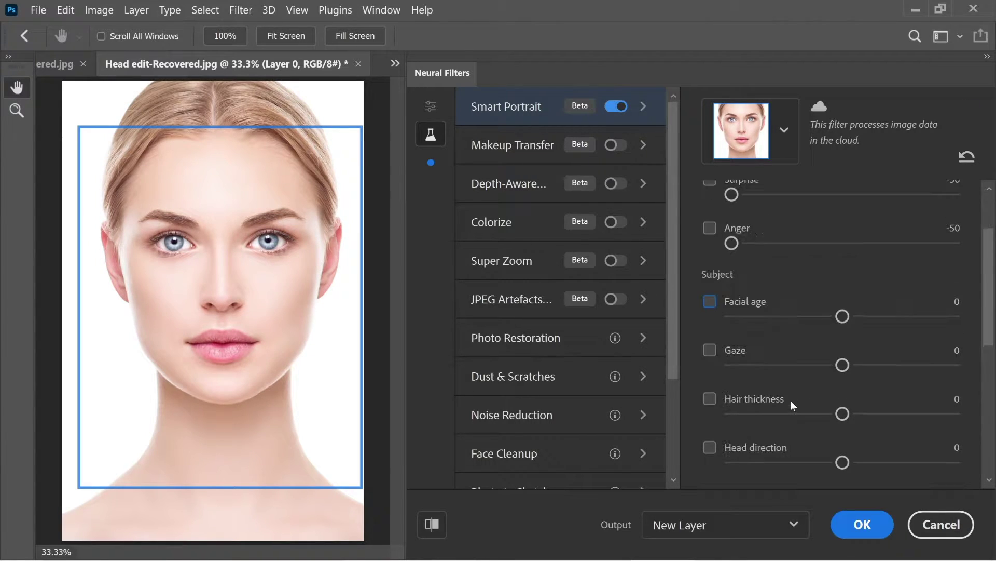
left_click(710, 350)
left_click_drag(842, 366, 955, 365)
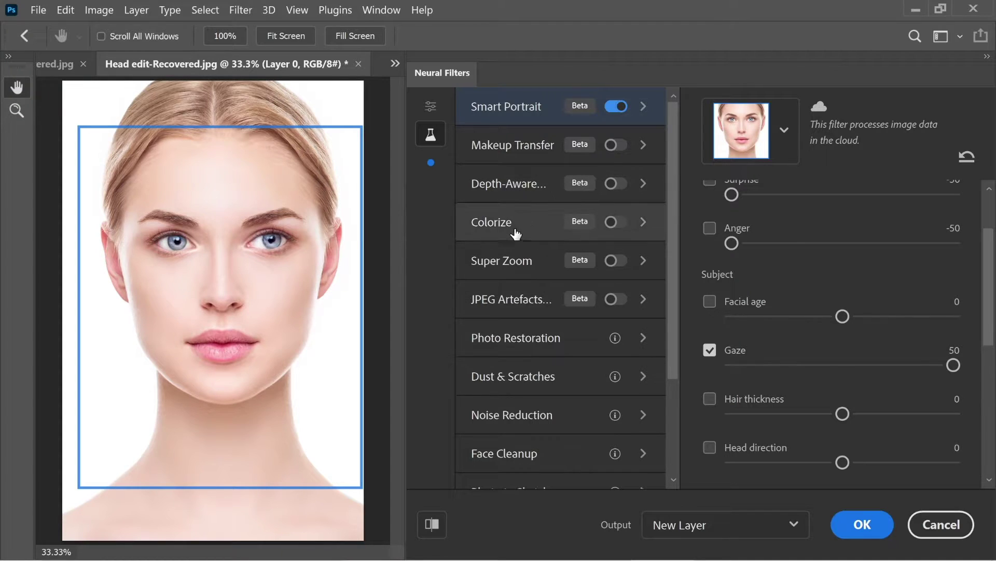
left_click_drag(954, 365, 680, 374)
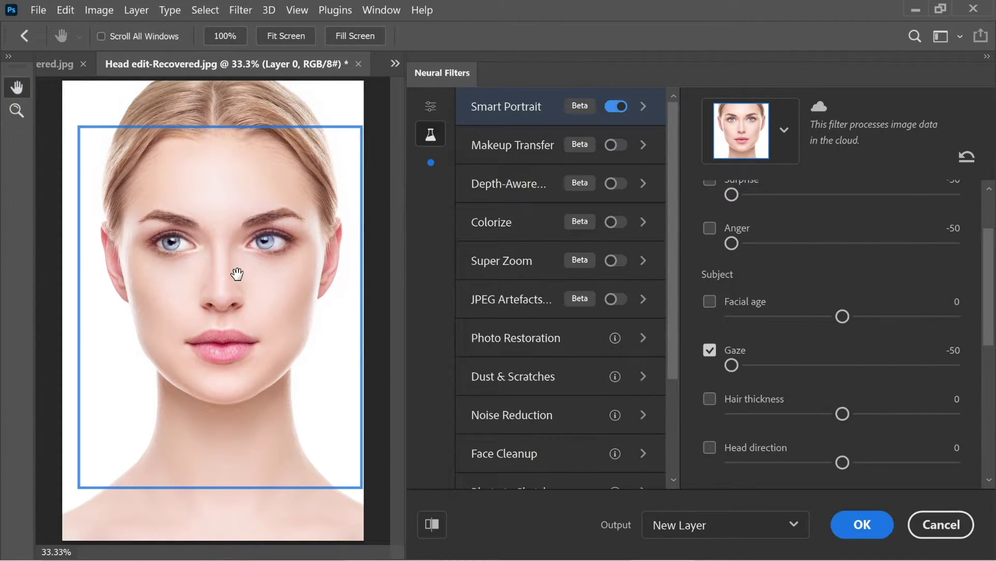
left_click_drag(732, 364, 842, 370)
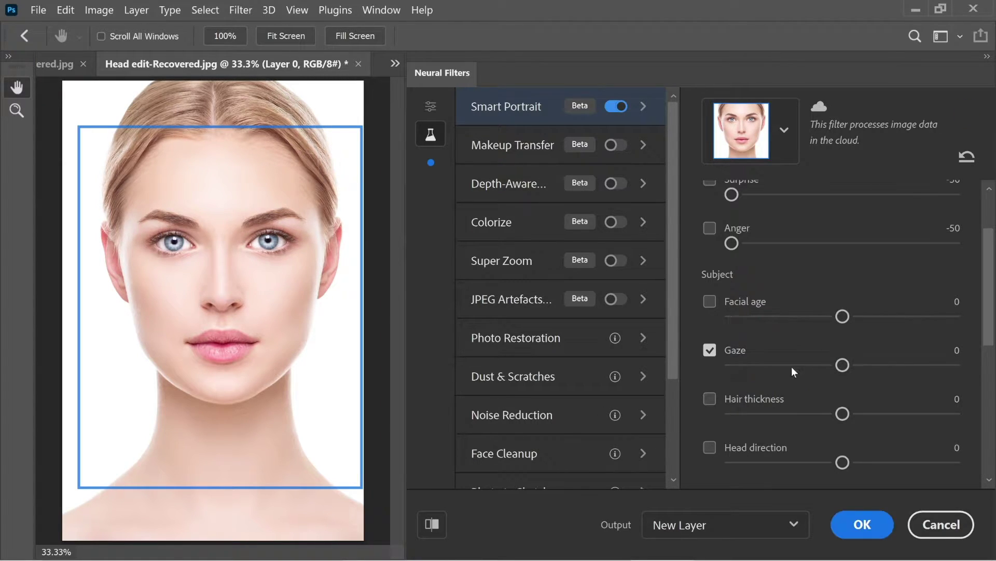
left_click(709, 350)
Step: Preview thicker and thinner Hair thickness, then reset it to 0
scroll(767, 379, "down", 2)
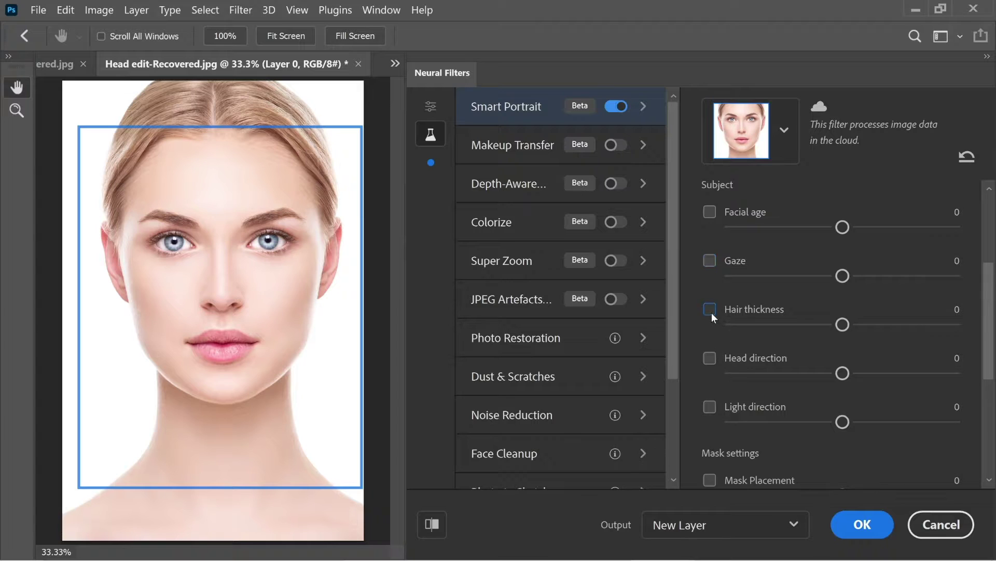
left_click_drag(843, 324, 953, 325)
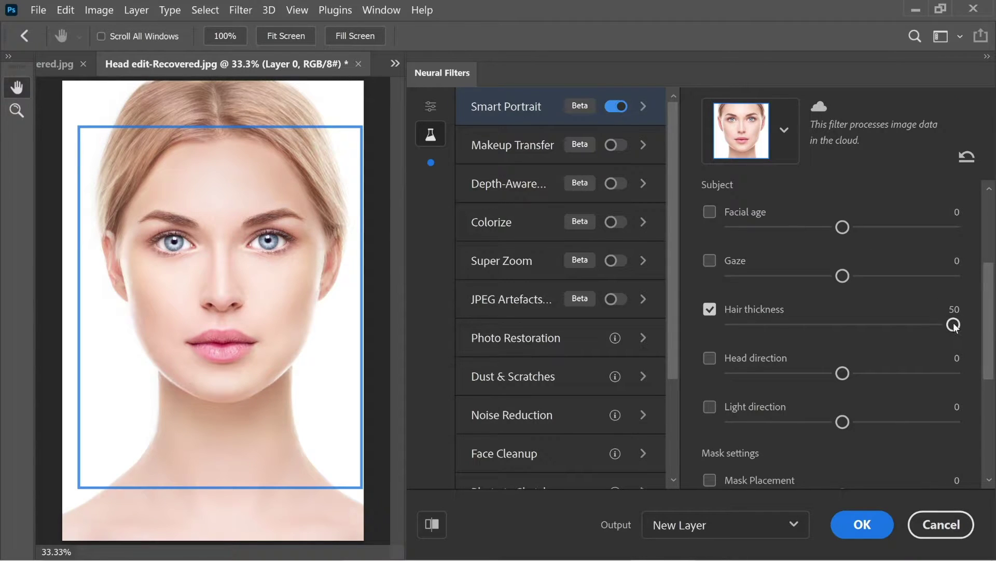
left_click_drag(953, 324, 673, 338)
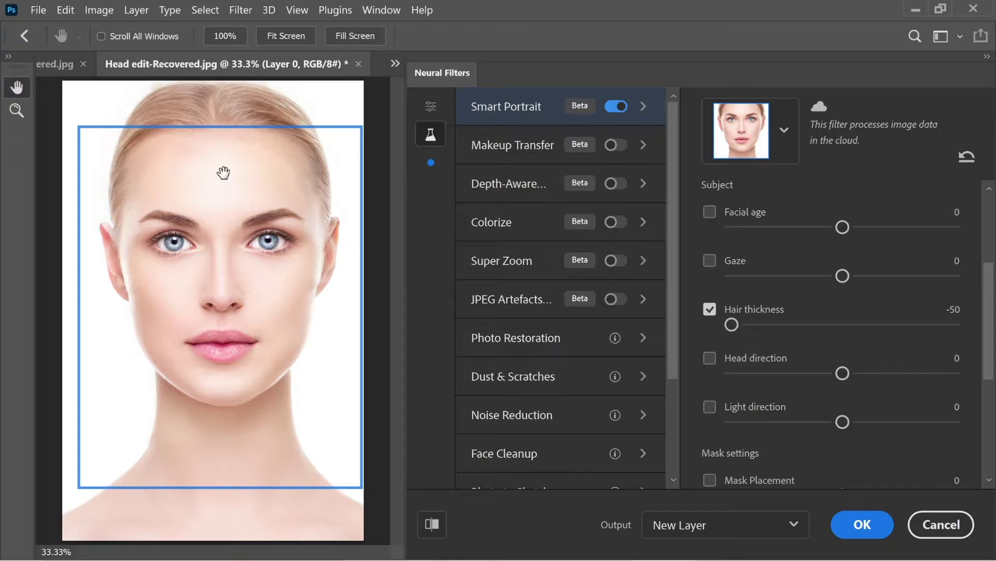
left_click_drag(732, 324, 843, 330)
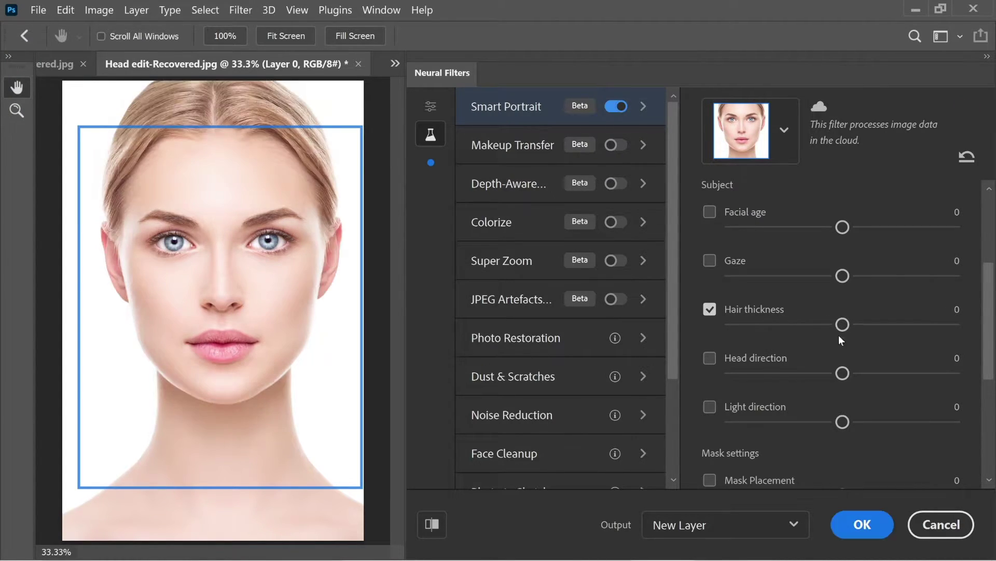
Step: Preview Head direction at 50 and -50, then face the head straight again
left_click(709, 359)
left_click_drag(834, 376, 954, 373)
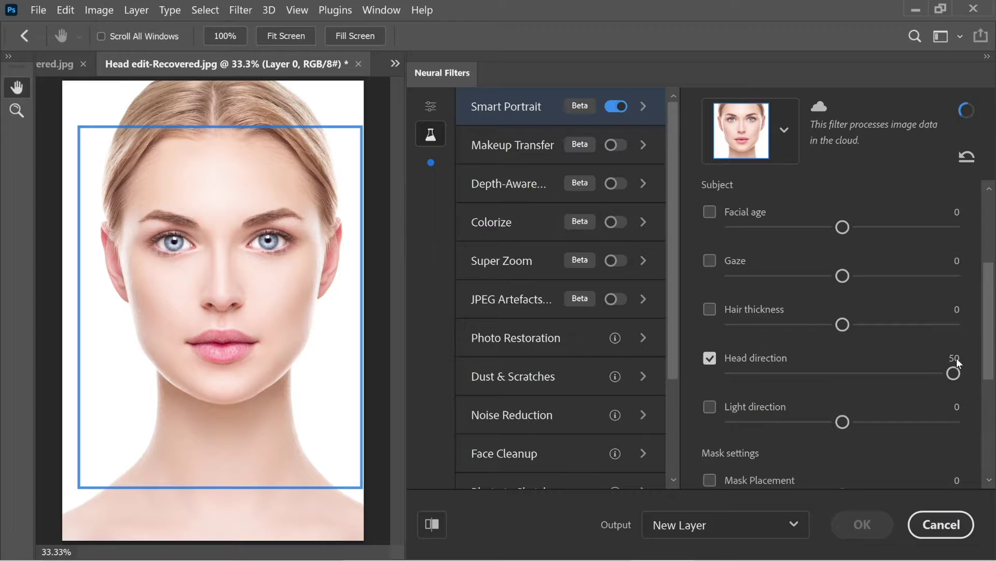
left_click_drag(959, 374, 676, 377)
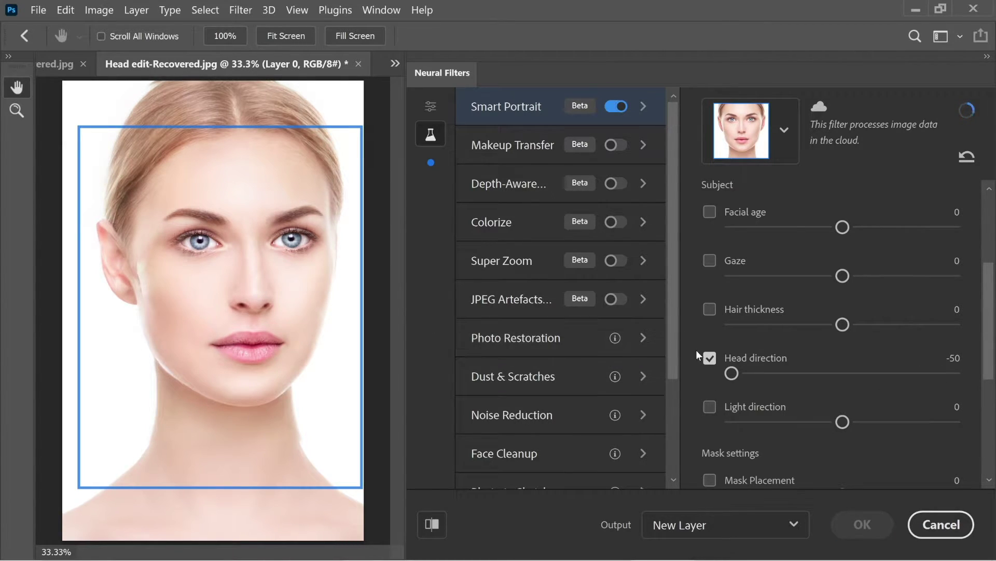
left_click_drag(736, 377, 843, 374)
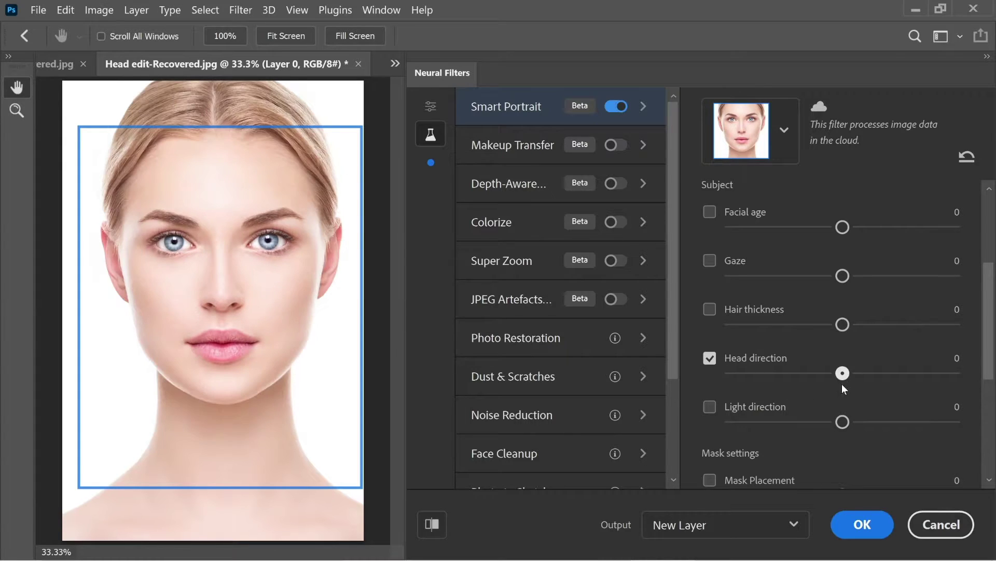
Step: Preview Light direction at 50 and -50, switching off both Head and Light direction
left_click(708, 406)
left_click(710, 359)
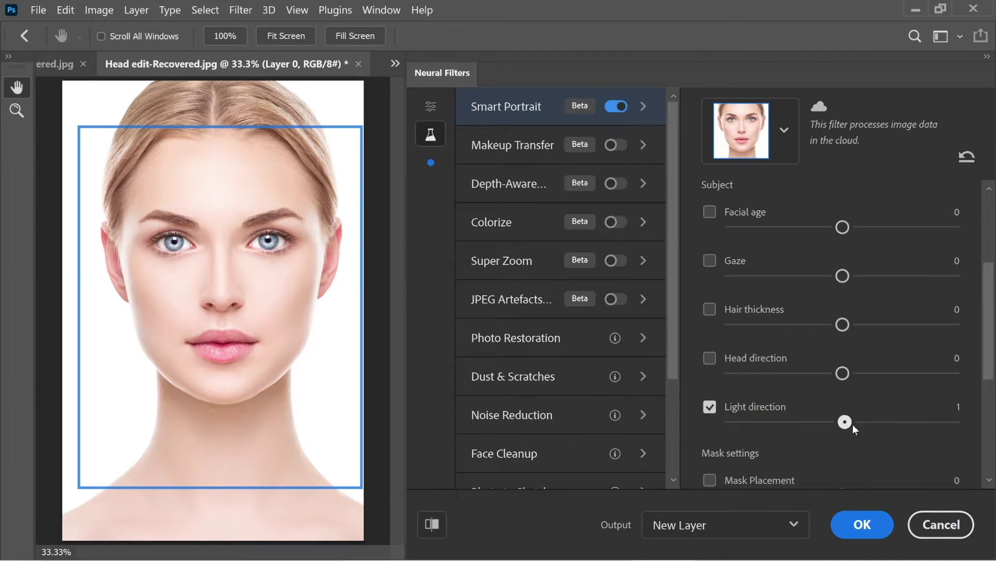
left_click_drag(842, 421, 954, 422)
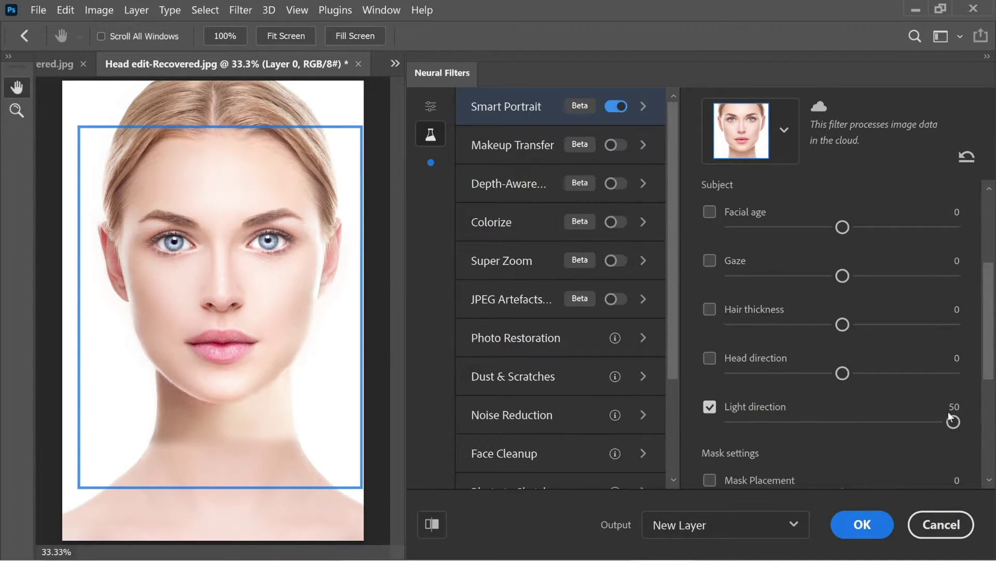
left_click_drag(955, 422, 732, 421)
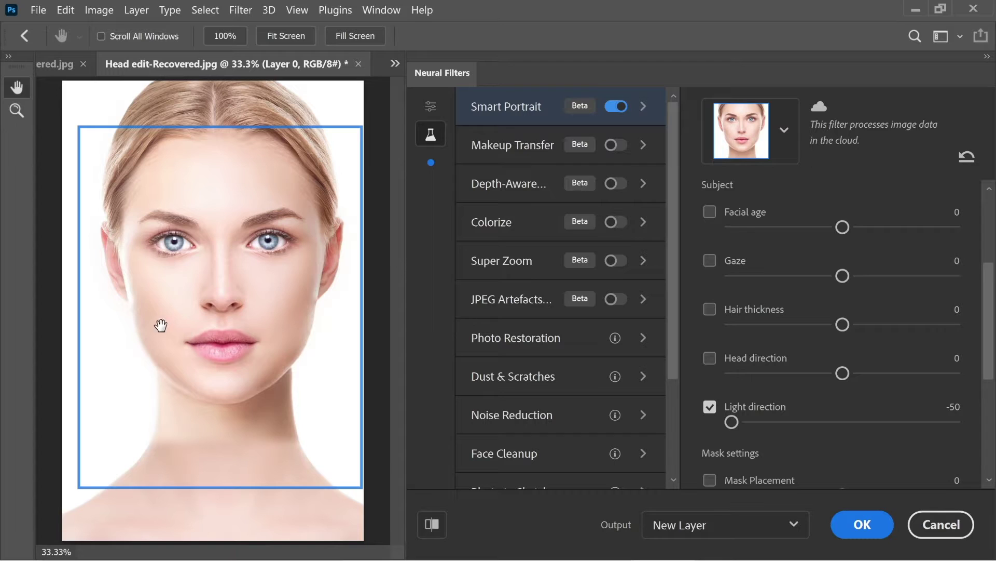
left_click(710, 408)
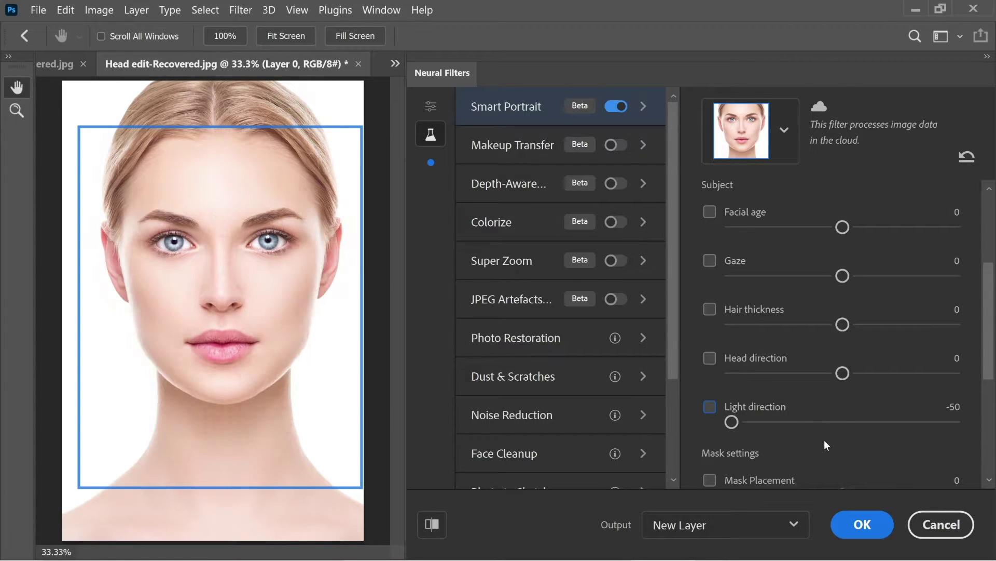
scroll(829, 417, "up", 3)
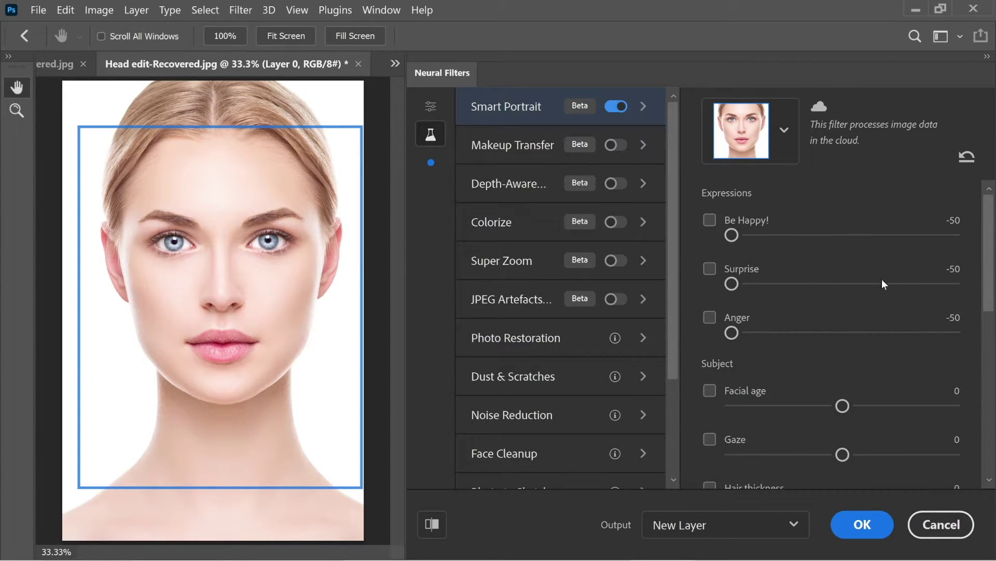
Step: Accept the filter, switch to Makeup (2).jpg, and open Neural Filters on it
left_click(854, 525)
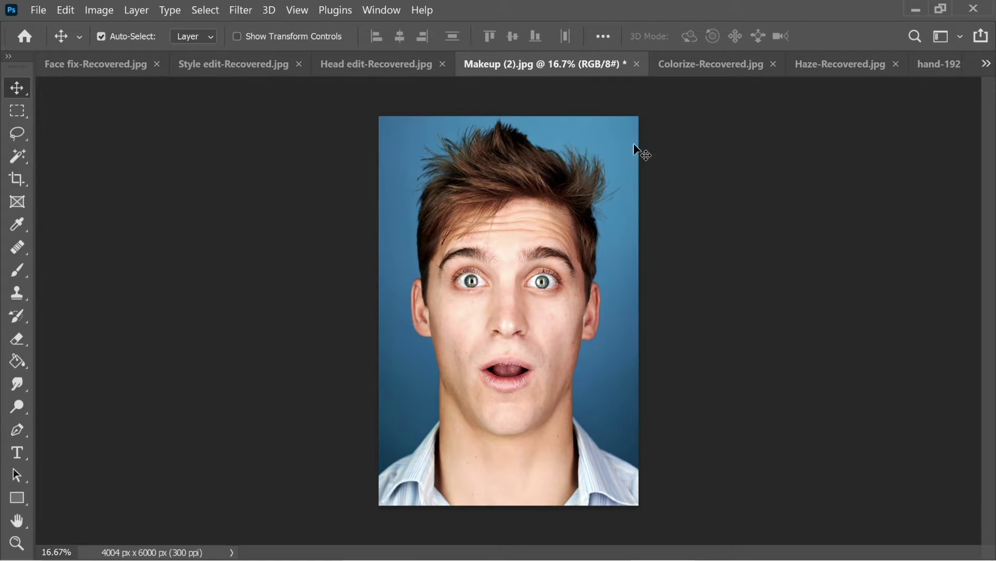
left_click(986, 63)
left_click(833, 174)
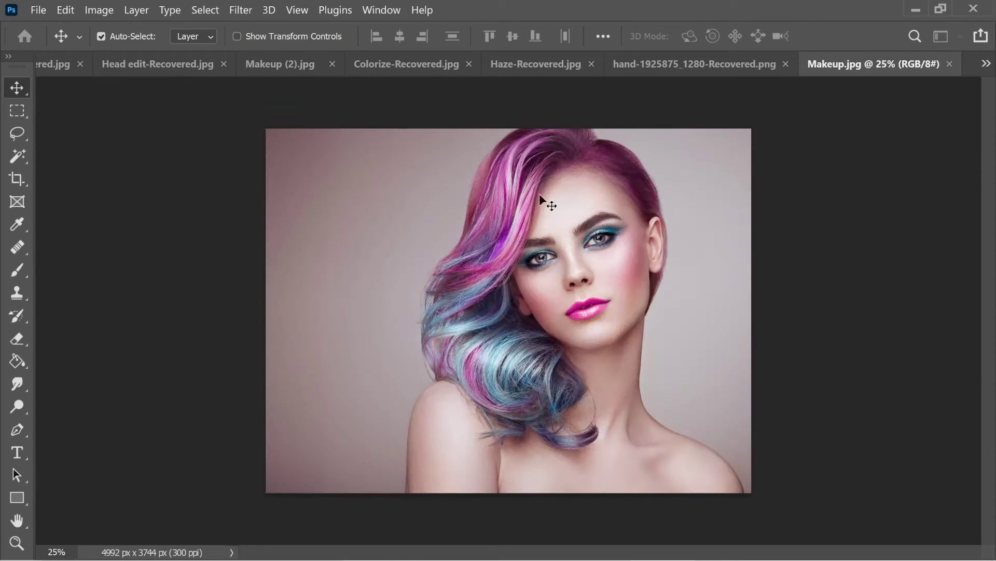
left_click(986, 63)
left_click(892, 112)
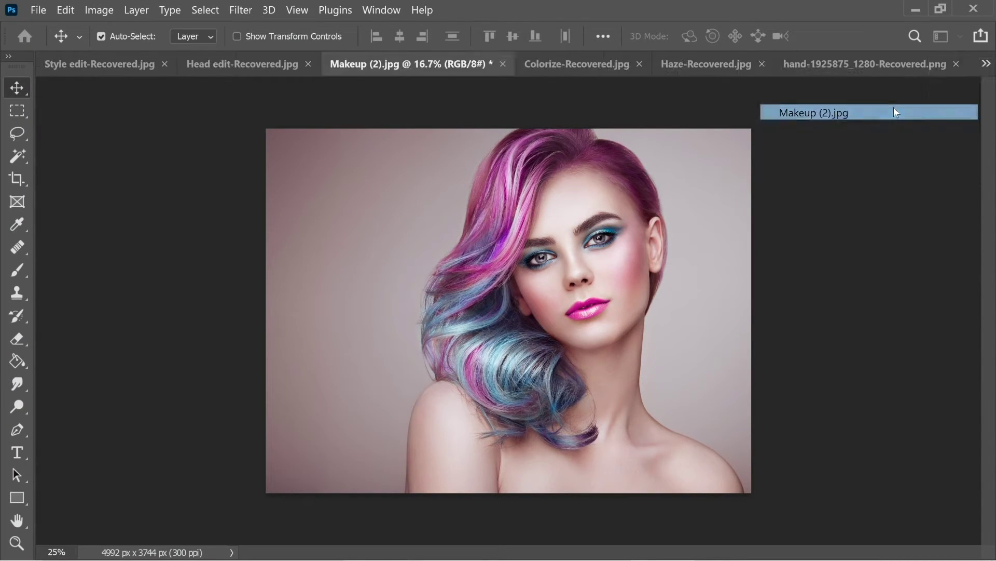
left_click(244, 11)
left_click(261, 67)
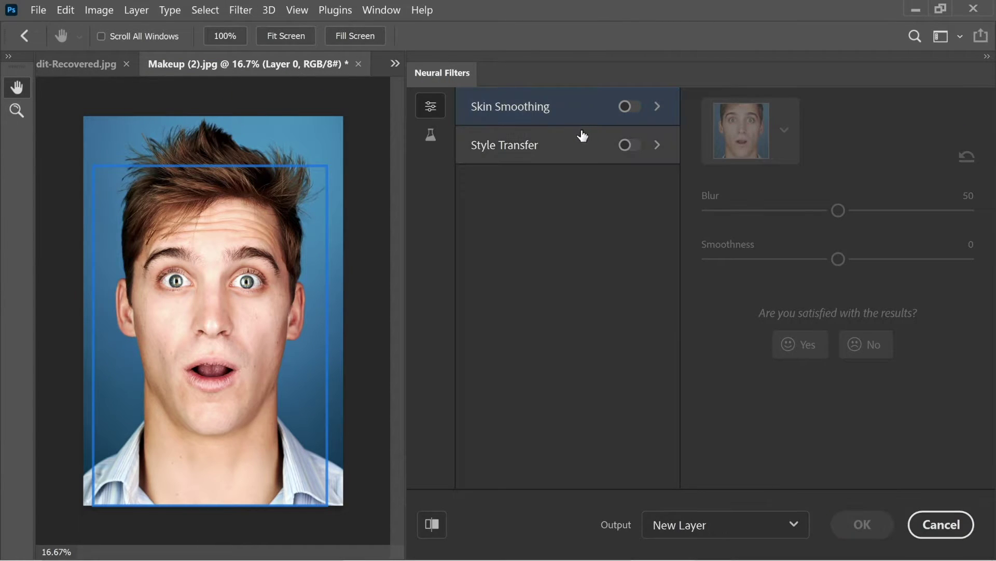
Step: Enable the beta Makeup Transfer filter with Makeup.jpg as reference image and apply it to the man's face
left_click(430, 138)
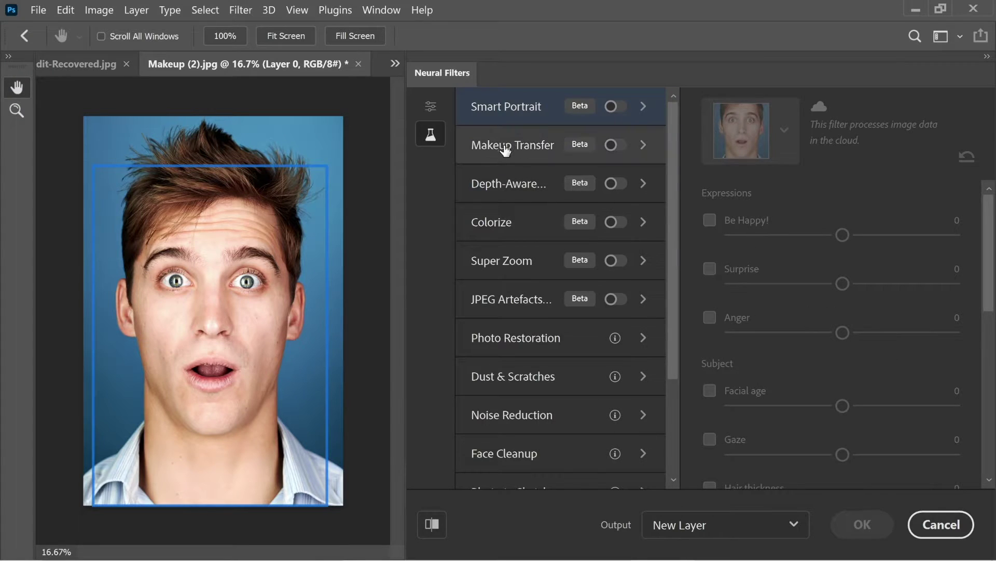
left_click(537, 151)
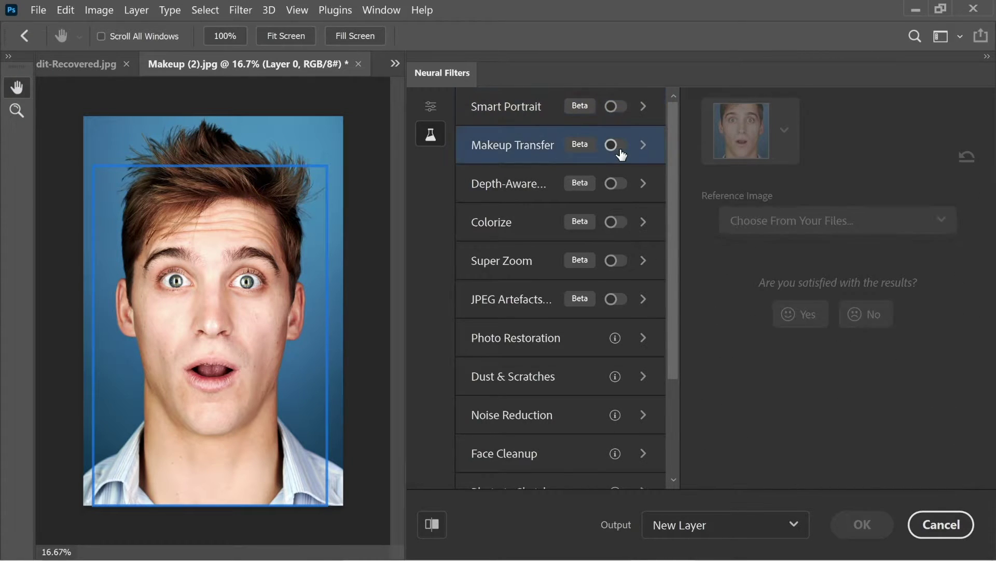
left_click(617, 147)
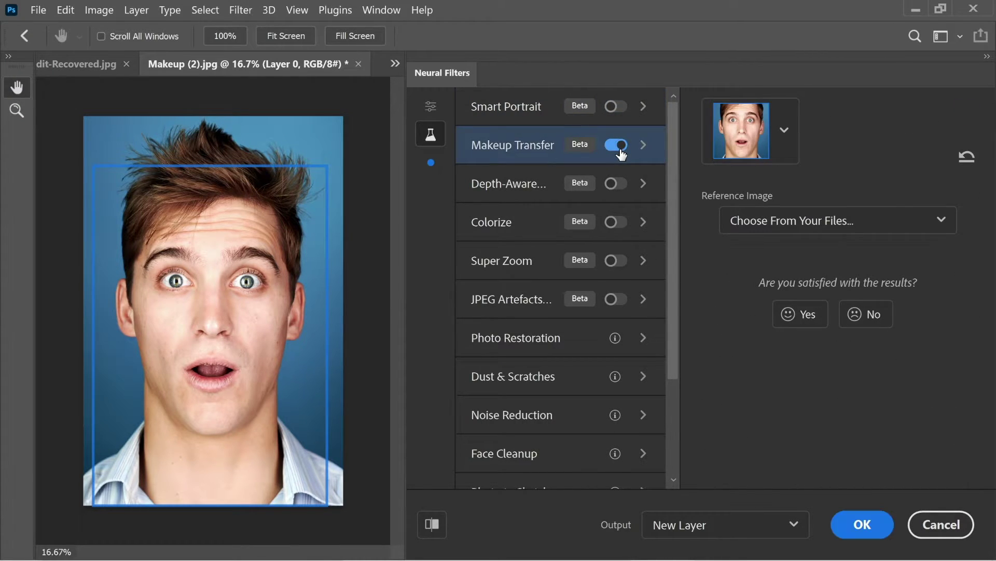
left_click(821, 225)
left_click(790, 261)
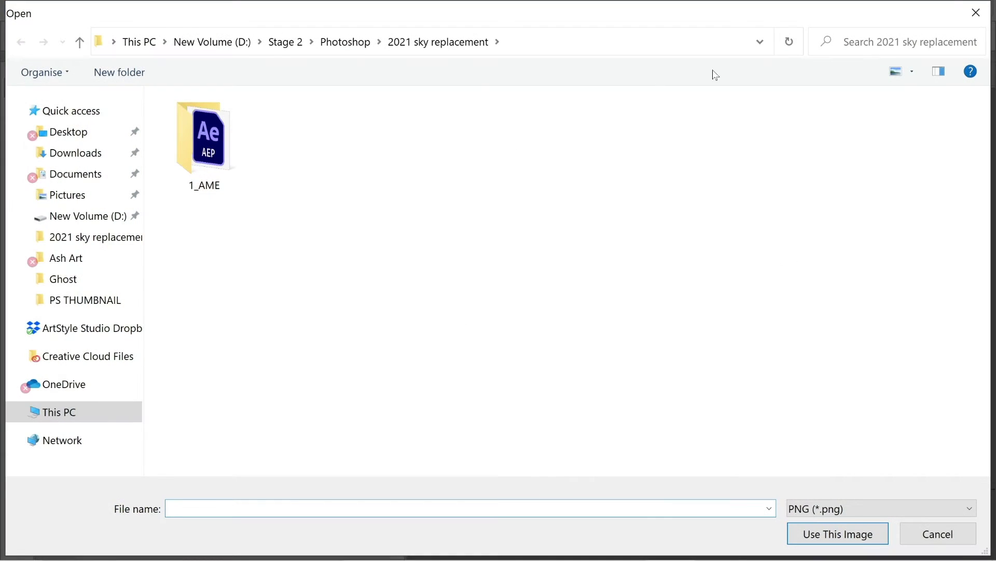
left_click(982, 23)
left_click(747, 222)
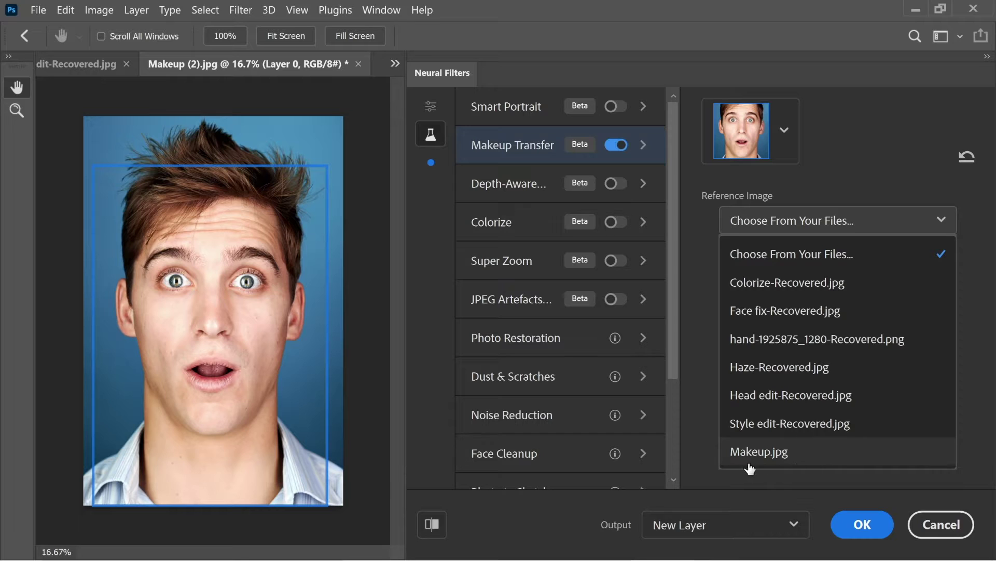
left_click(796, 461)
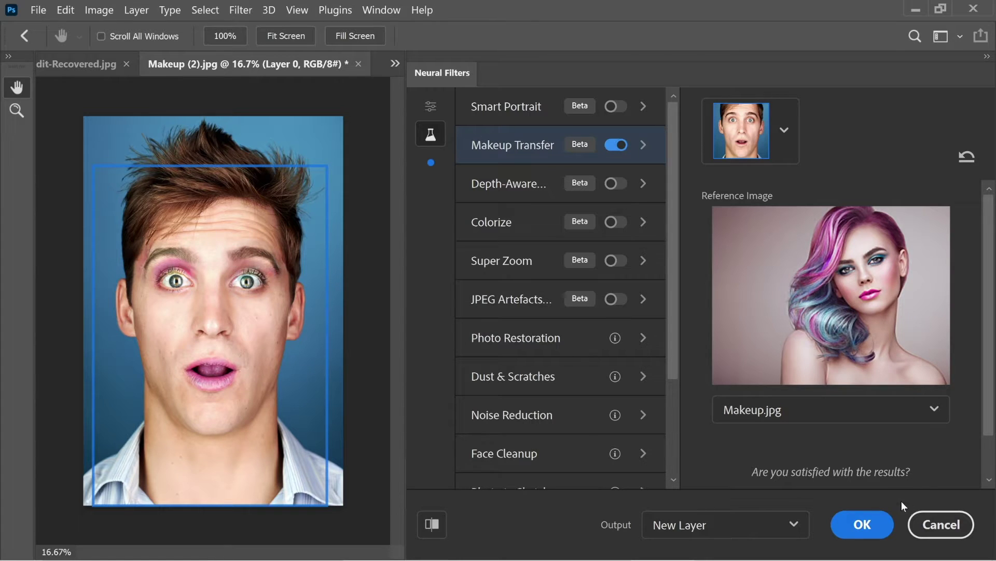
left_click(864, 521)
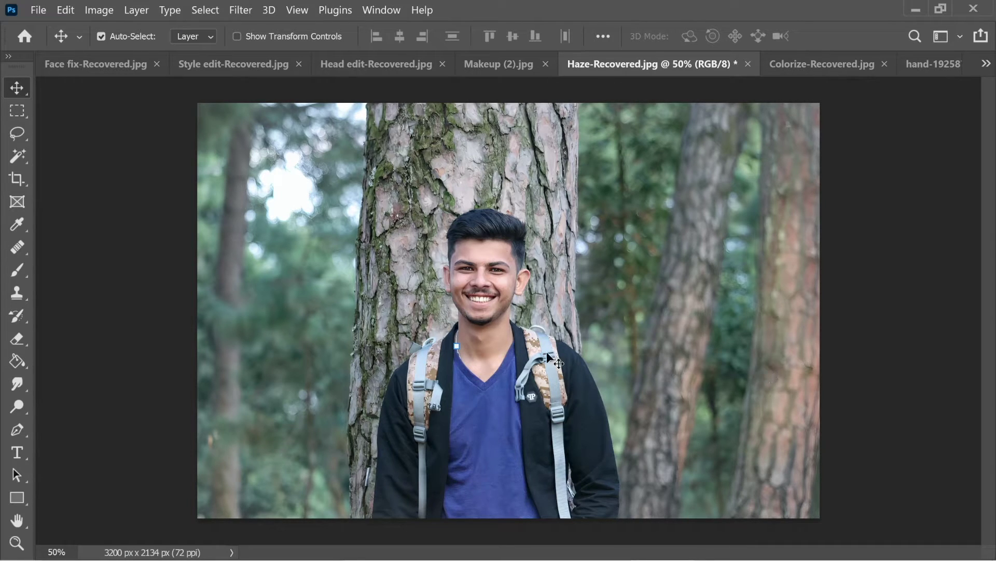
Step: Open Neural Filters on the forest portrait and switch on the beta Depth-Aware Haze filter
left_click(240, 10)
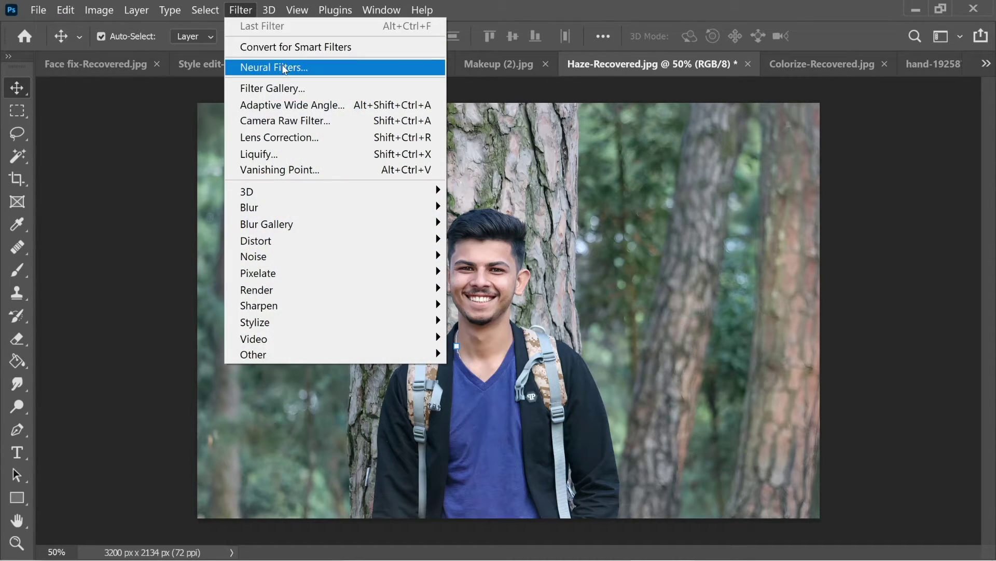
left_click(267, 65)
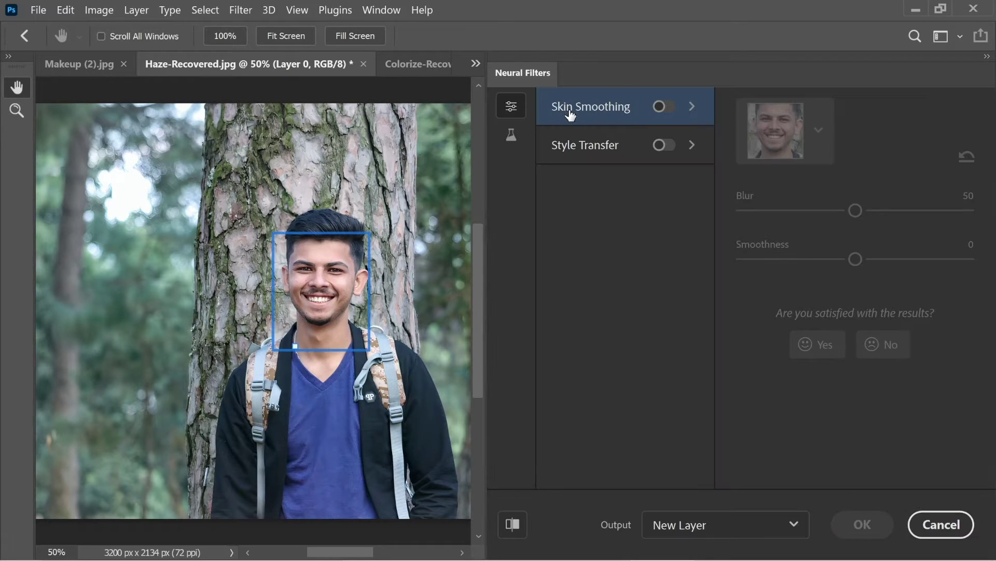
left_click(512, 138)
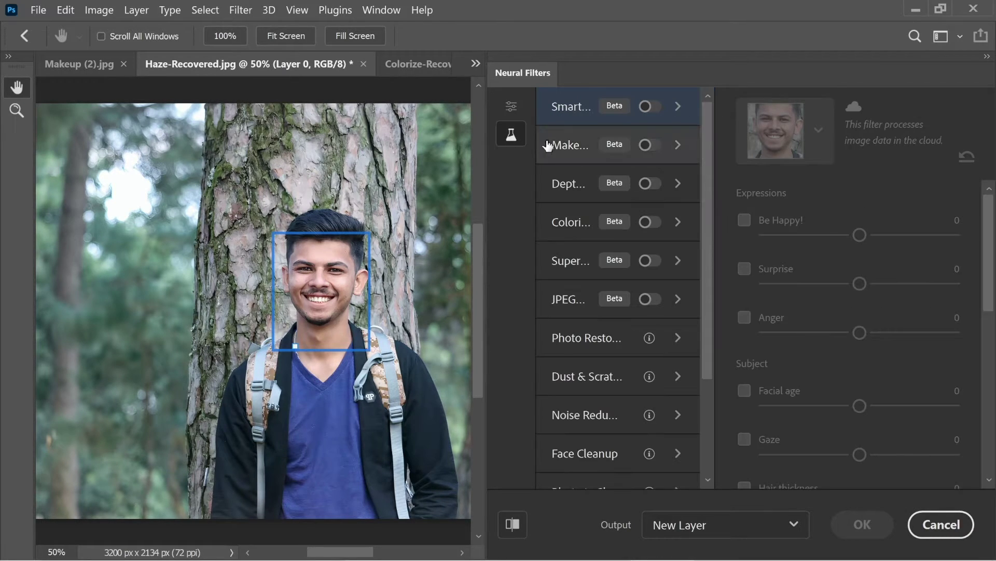
left_click_drag(485, 156, 426, 154)
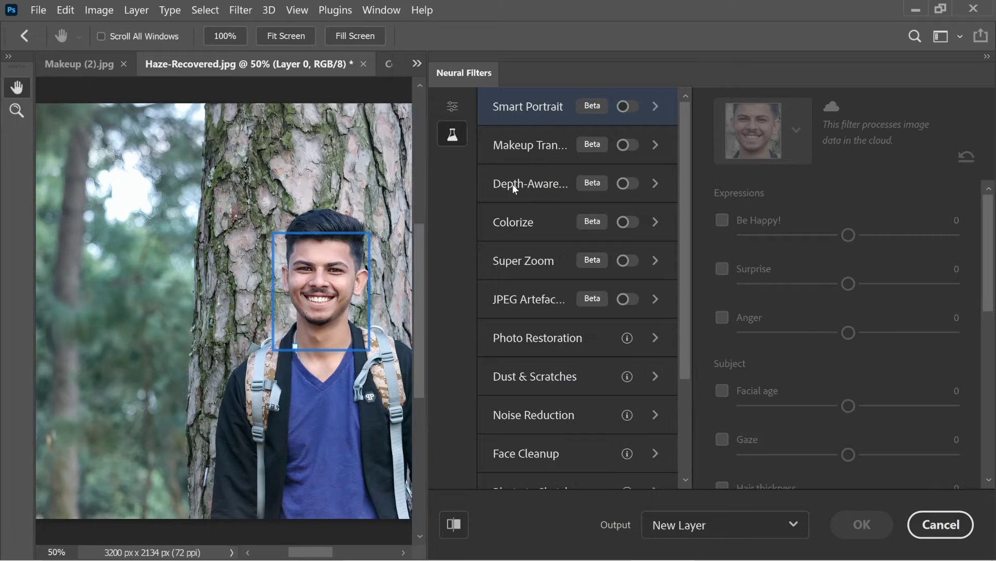
left_click(557, 190)
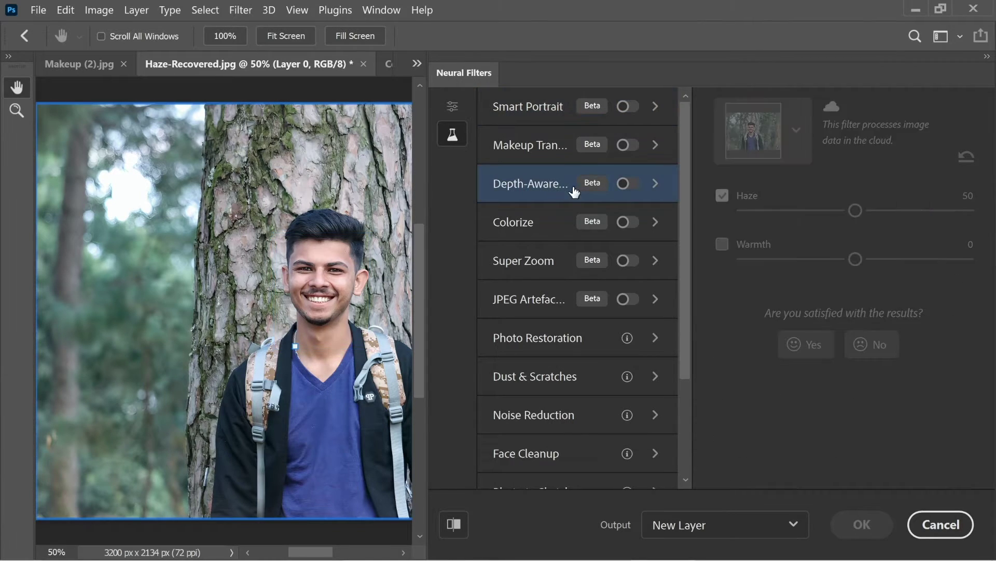
left_click(627, 185)
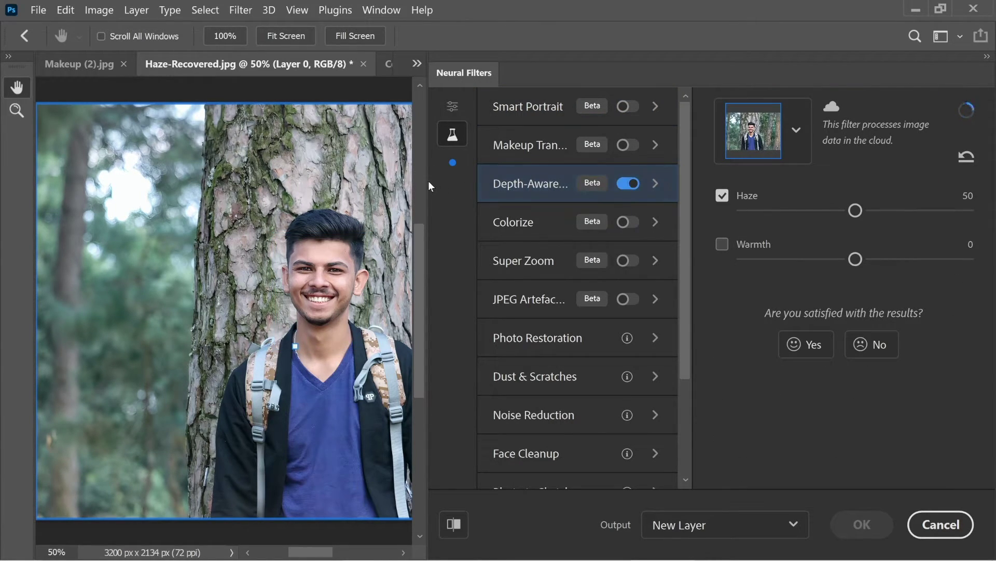
left_click_drag(427, 180, 584, 181)
left_click_drag(624, 180, 638, 182)
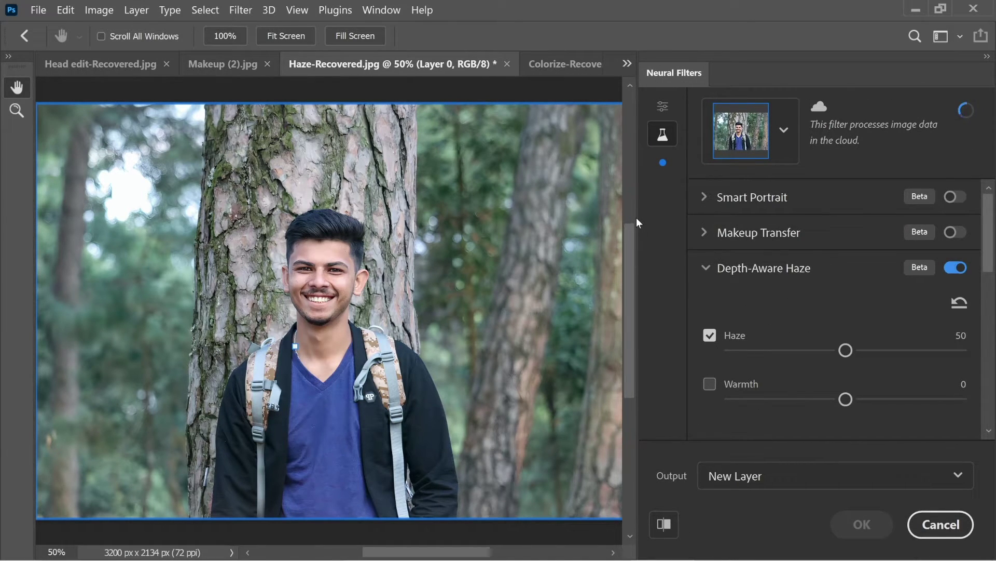
left_click_drag(637, 218, 664, 218)
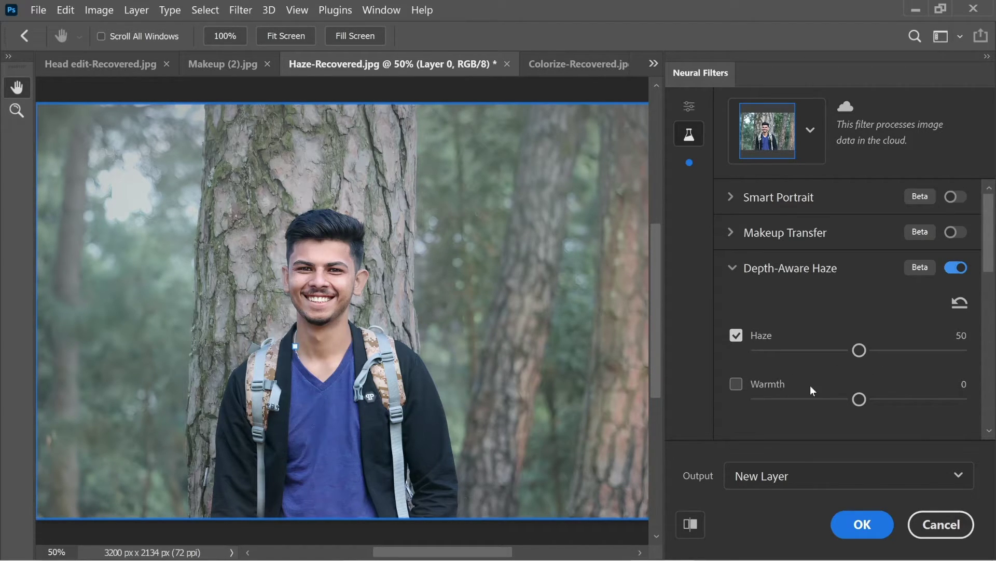
Step: Compare Warmth from 50 to -50, then apply the haze with Haze 64 and Warmth 1
left_click(739, 338)
left_click(736, 337)
mouse_move(859, 350)
left_mouse_down()
mouse_move(961, 350)
mouse_move(729, 348)
mouse_move(859, 350)
left_mouse_up()
left_click_drag(860, 399, 947, 421)
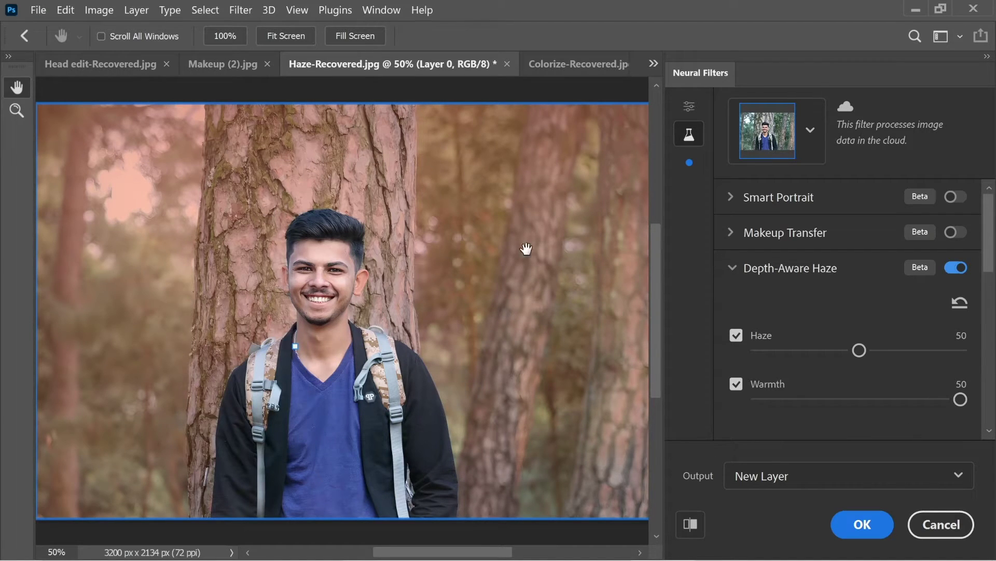
left_click_drag(961, 400, 730, 407)
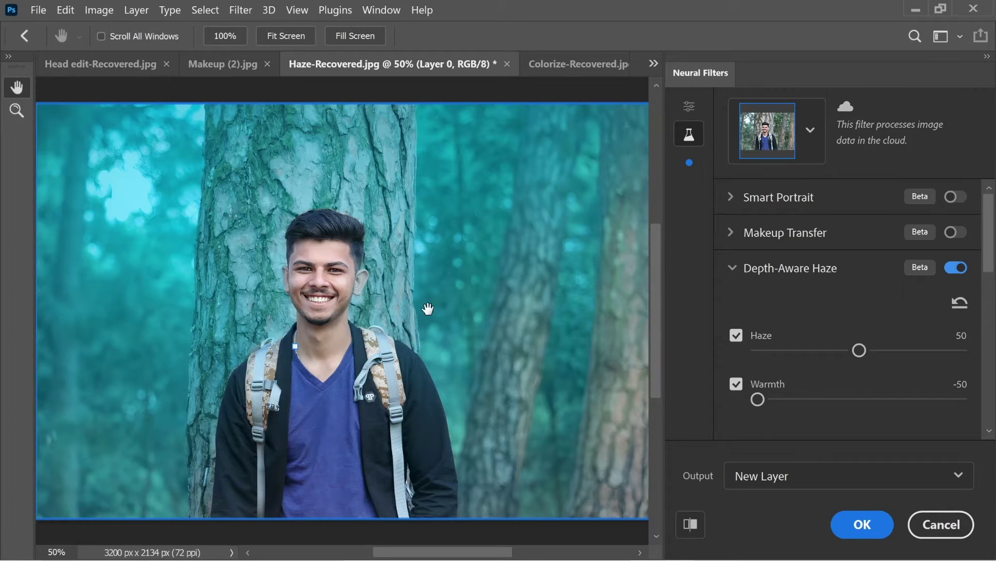
scroll(770, 338, "down", 5)
scroll(772, 338, "up", 3)
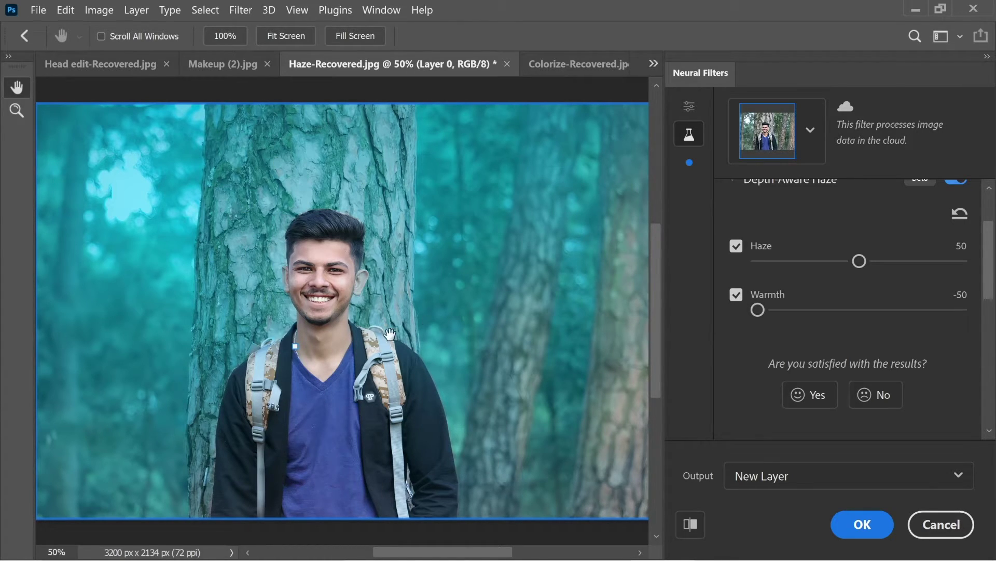
left_click_drag(759, 311, 863, 312)
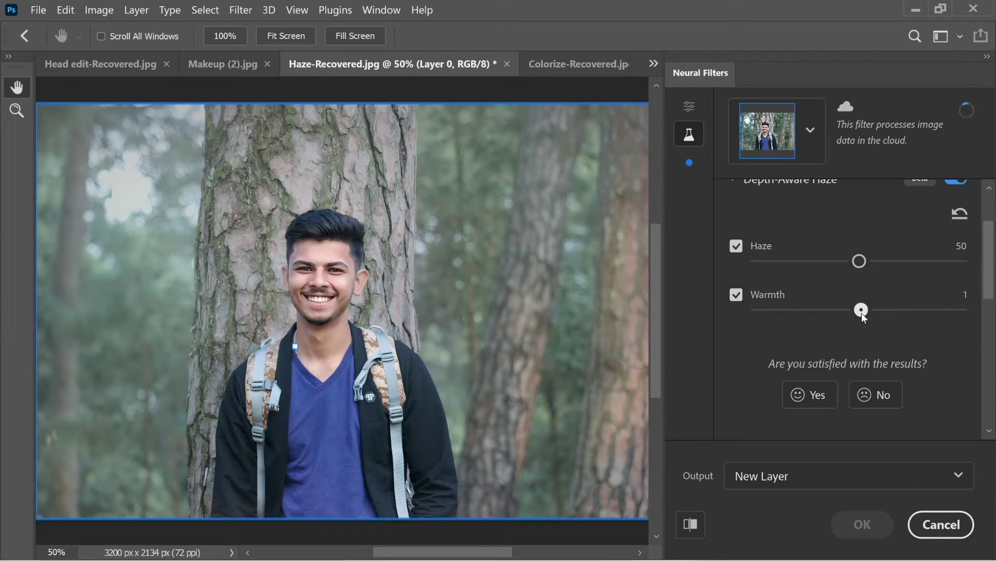
left_click_drag(860, 260, 888, 261)
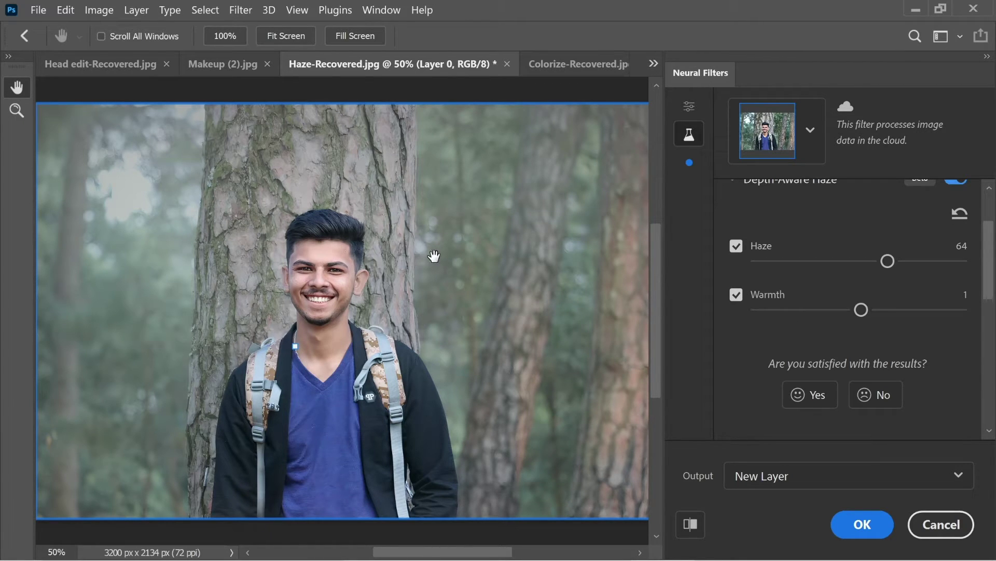
left_click(859, 524)
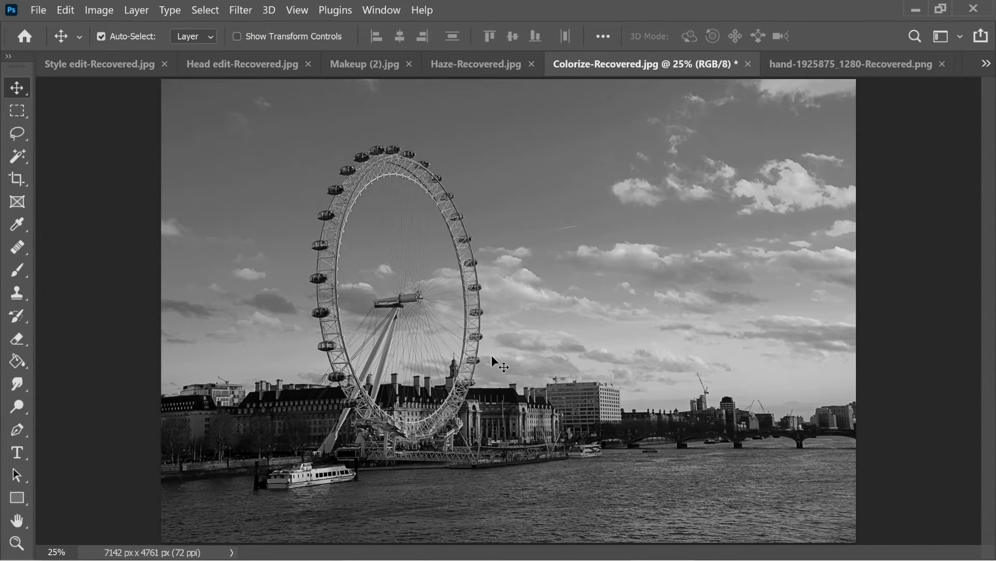
Step: Open Neural Filters on Colorize-Recovered.jpg and turn on the beta Colorize filter for the London Eye photo
left_click(241, 10)
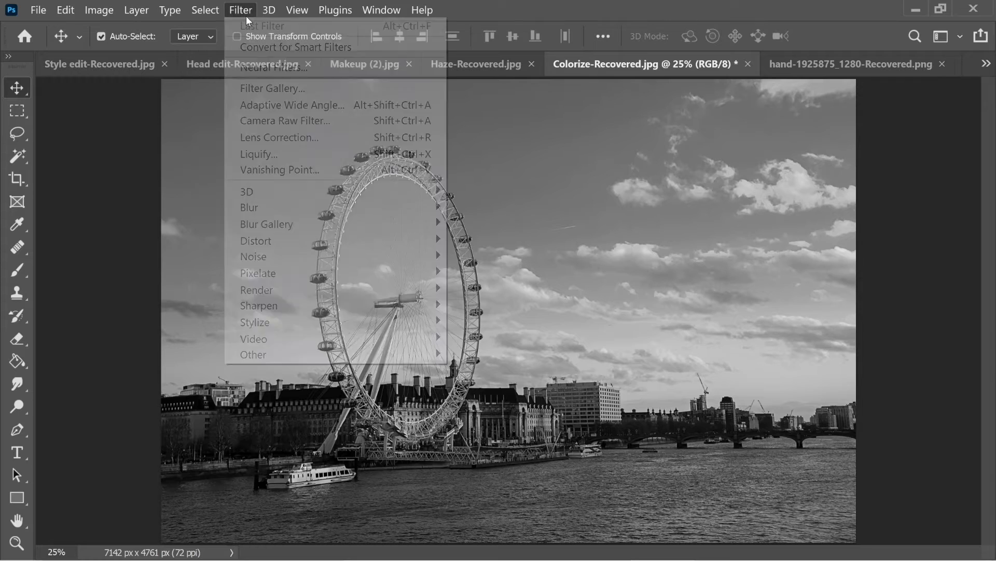
left_click(268, 65)
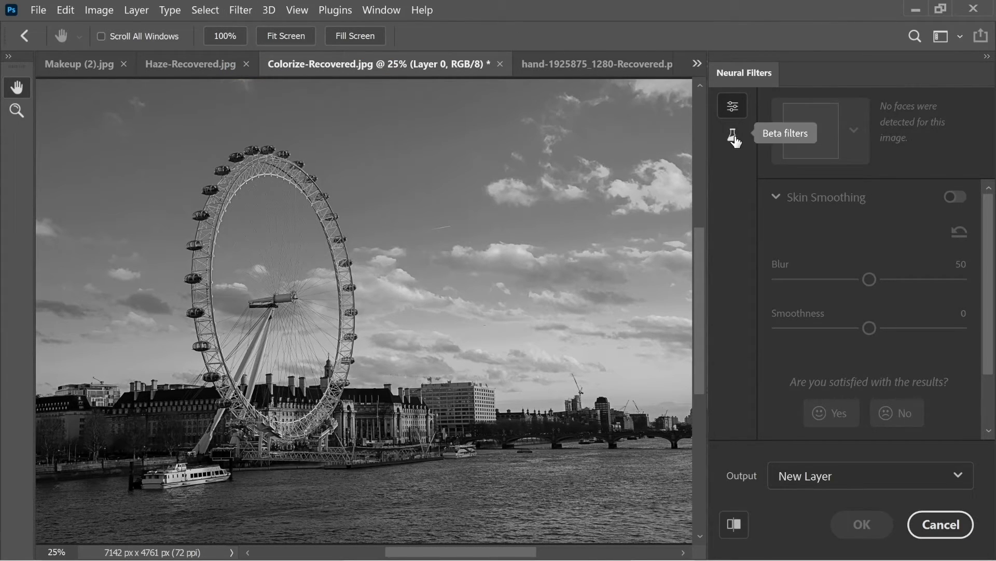
left_click(742, 132)
left_click_drag(704, 155, 470, 156)
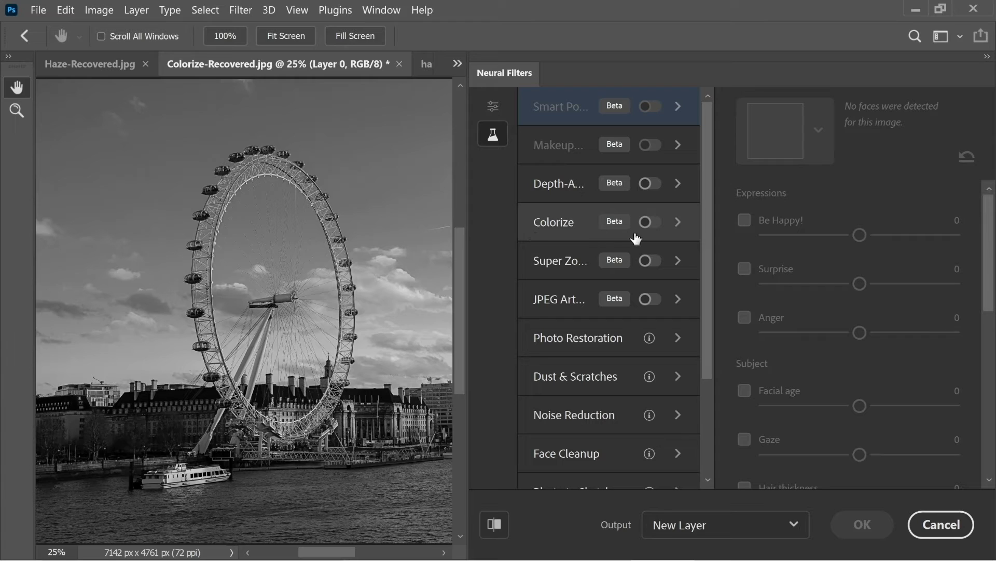
left_click(565, 234)
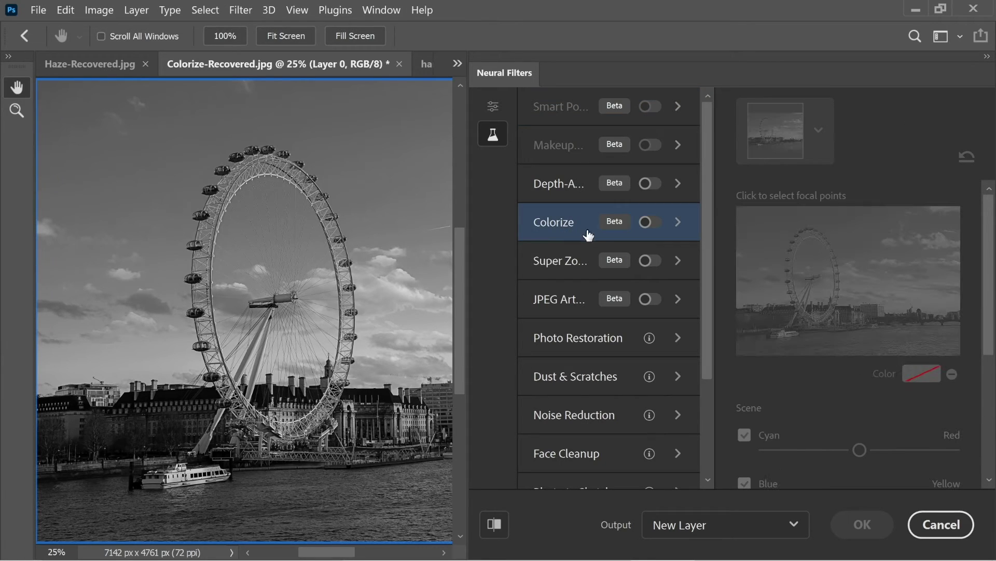
left_click(653, 223)
left_click_drag(468, 228, 697, 223)
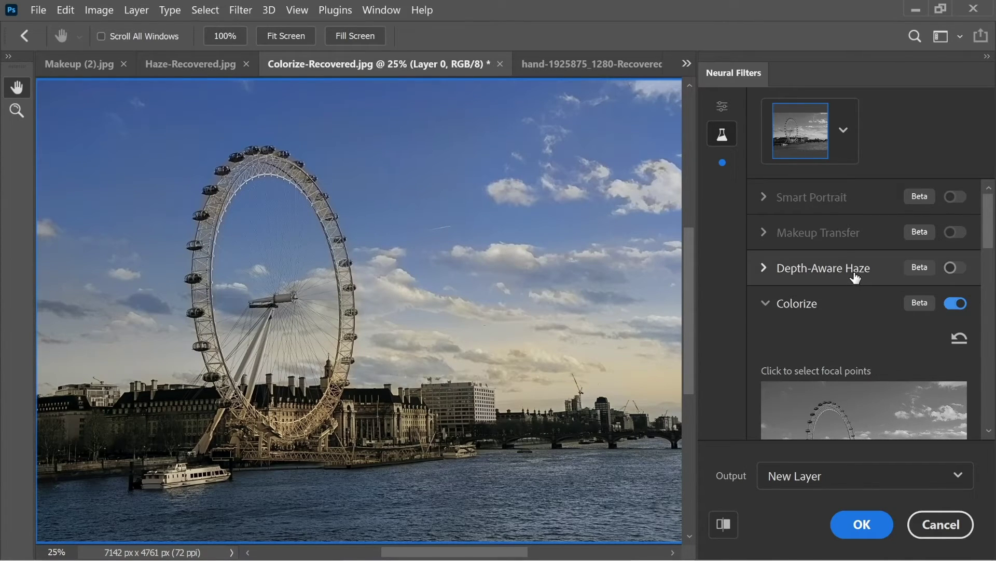
scroll(872, 263, "down", 5)
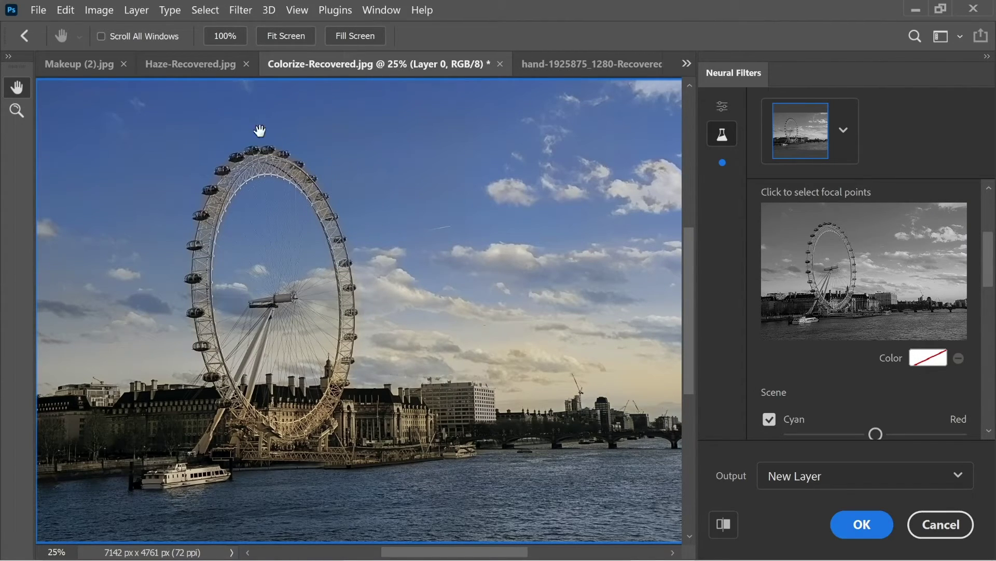
Step: Choose a muted red focal colour and place focal points in the upper-left and upper-right sky
left_click(927, 364)
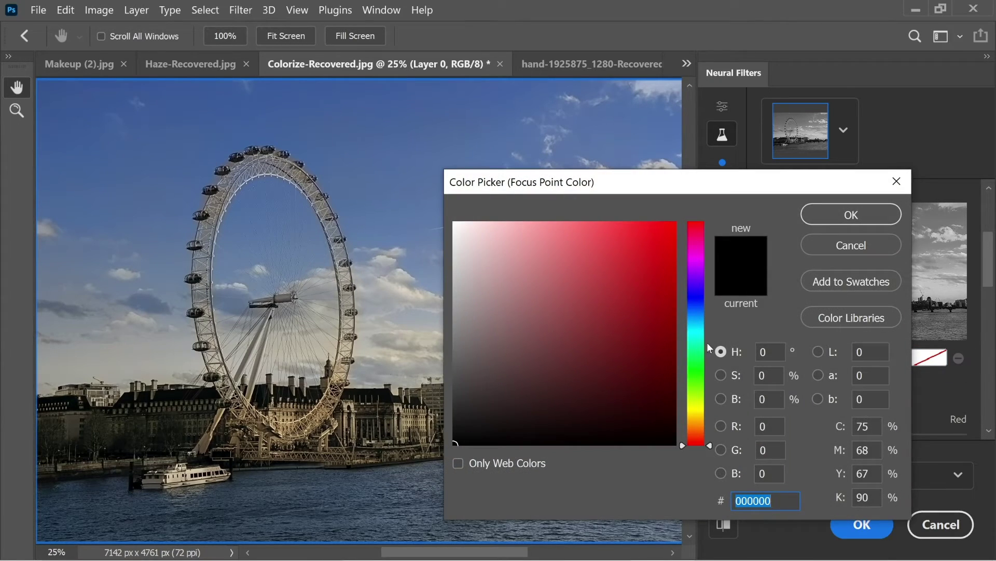
left_click(559, 268)
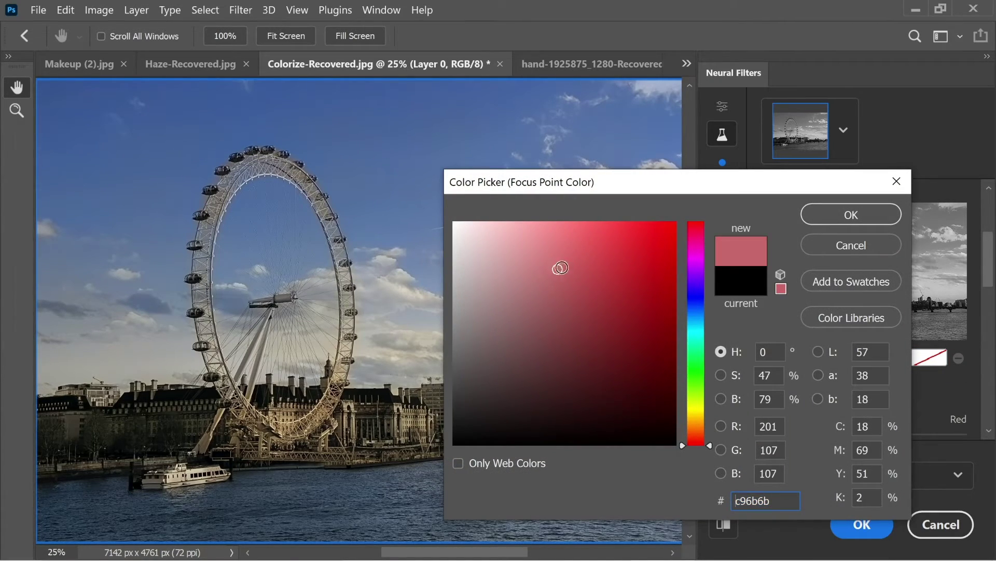
left_click(835, 216)
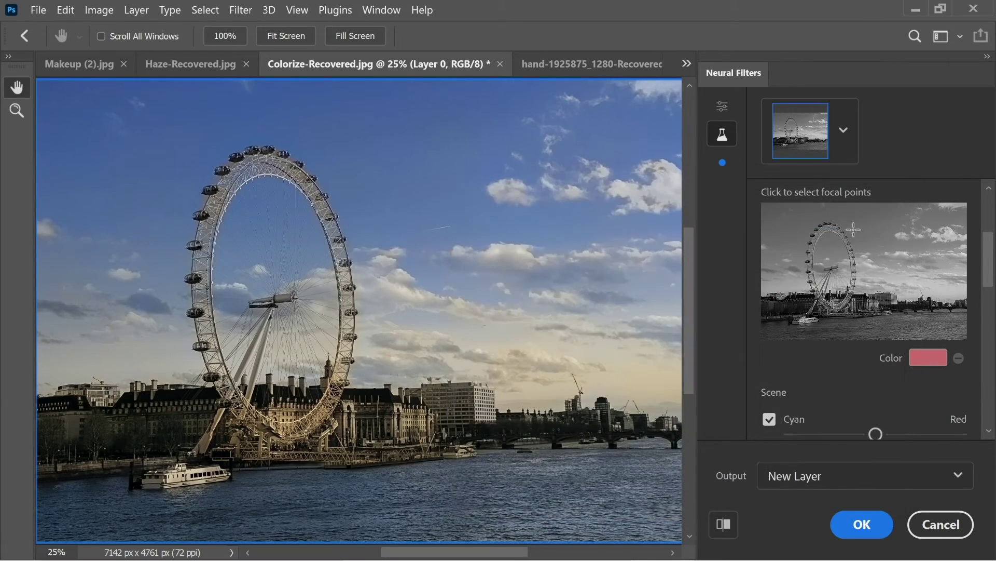
left_click(791, 226)
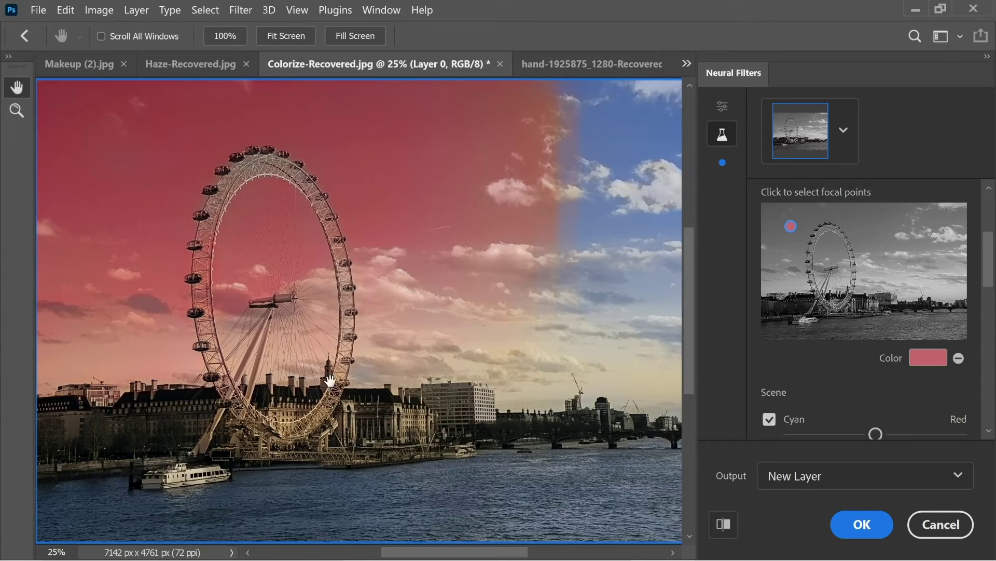
left_click(939, 219)
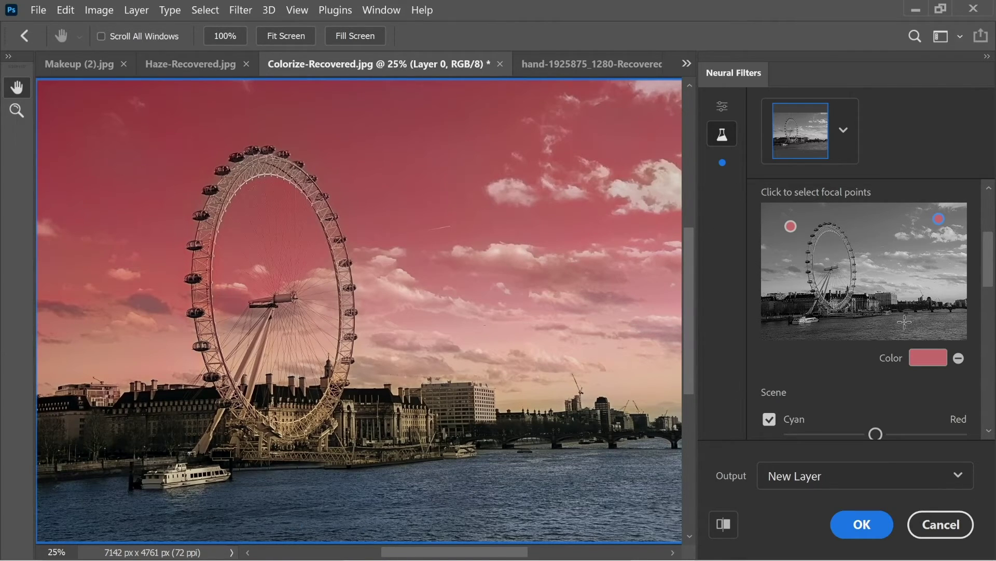
Step: Add a green focal point on the river, then drag the river and upper-right points away to delete them
left_click(887, 327)
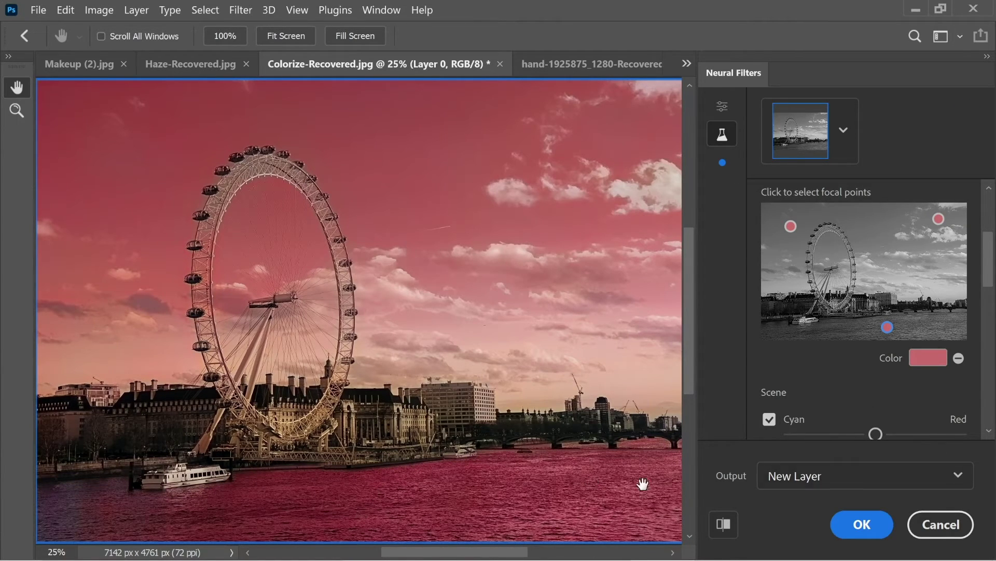
left_click(939, 358)
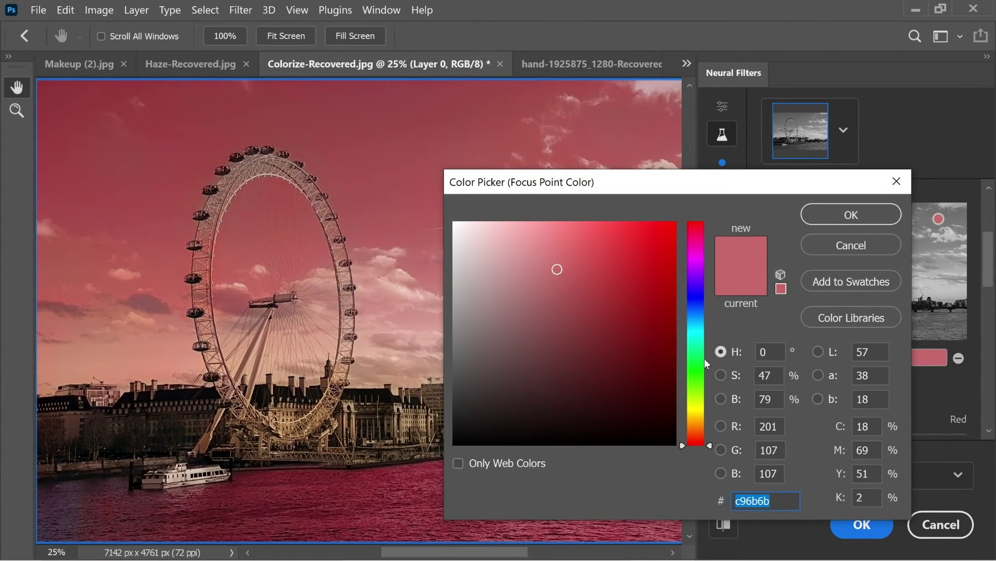
left_click(705, 355)
left_click(581, 305)
left_click(534, 305)
left_click(851, 214)
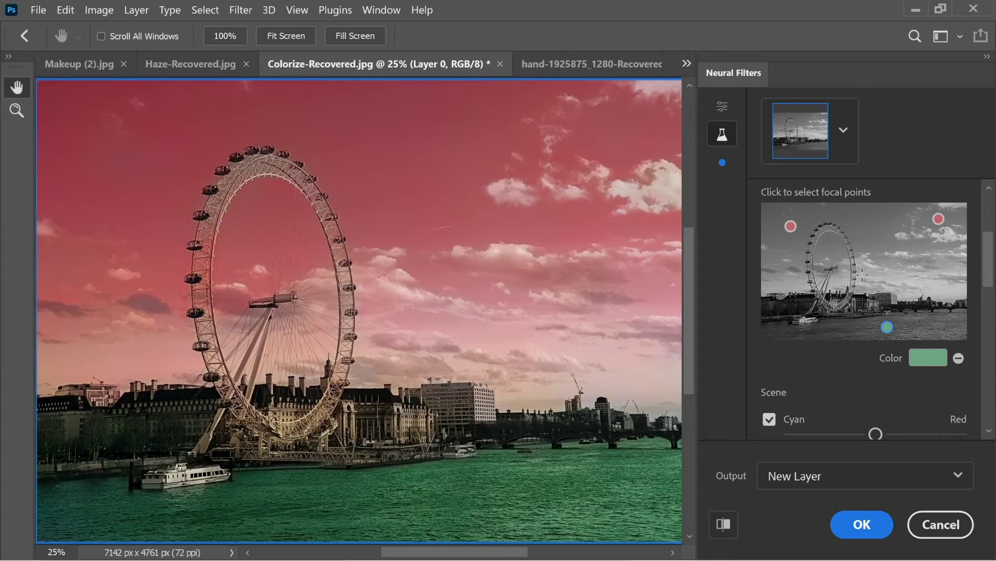
left_click_drag(887, 318, 761, 337)
left_click_drag(942, 226, 629, 394)
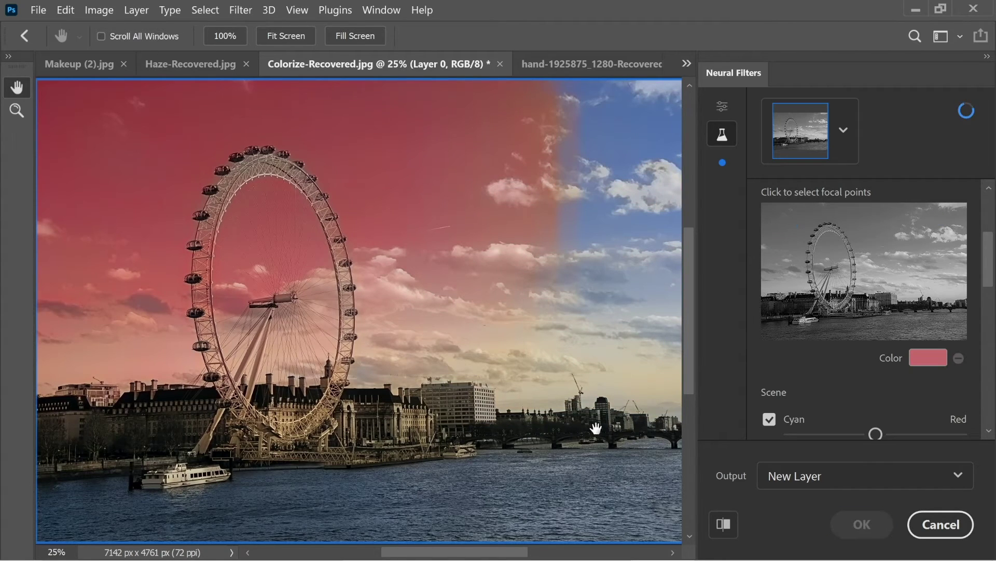
Step: Push the Cyan/Red, Blue/Yellow and Magenta/Green scene balances to extremes, restore them near neutral, and apply Colorize
scroll(667, 331, "down", 1)
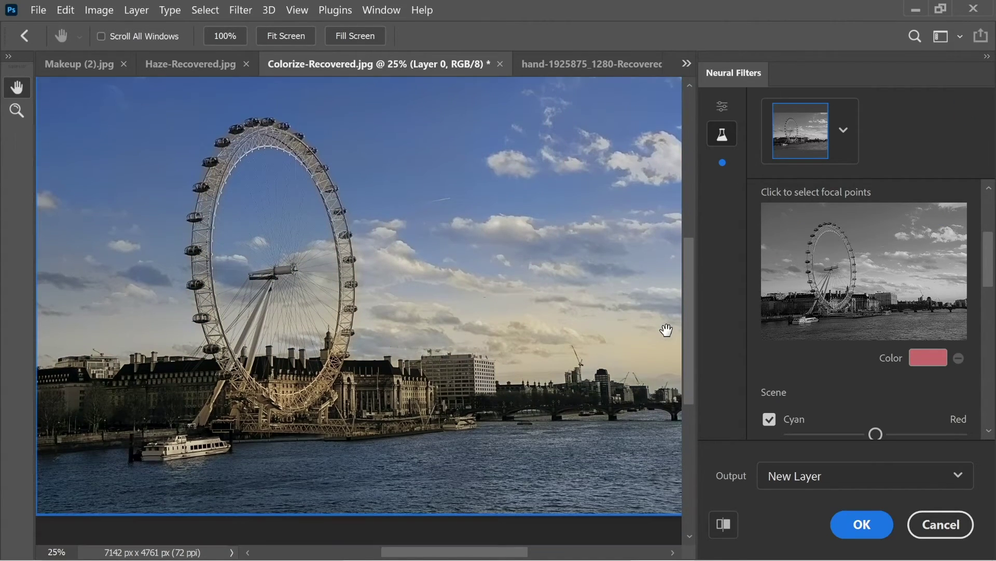
scroll(885, 259, "down", 3)
scroll(898, 262, "up", 5)
scroll(914, 281, "down", 5)
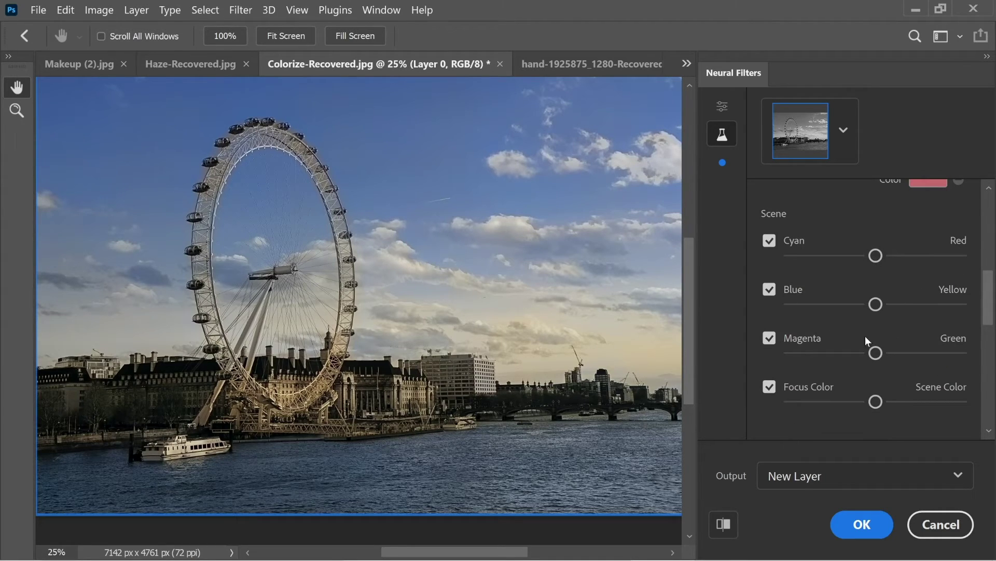
left_click_drag(887, 258, 990, 253)
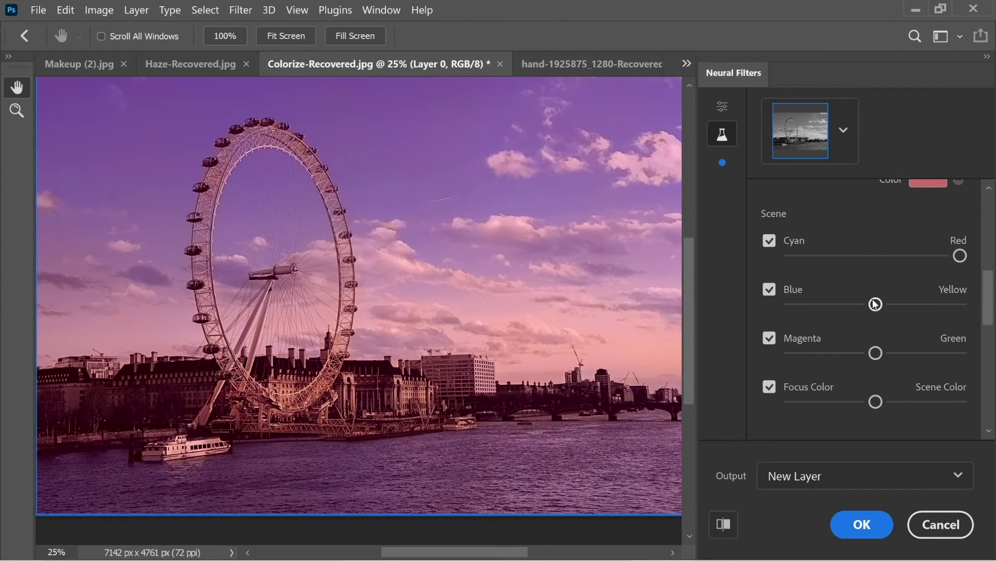
left_click_drag(874, 307, 742, 306)
left_click_drag(875, 353, 964, 357)
left_click_drag(793, 305, 883, 308)
left_click_drag(960, 256, 873, 257)
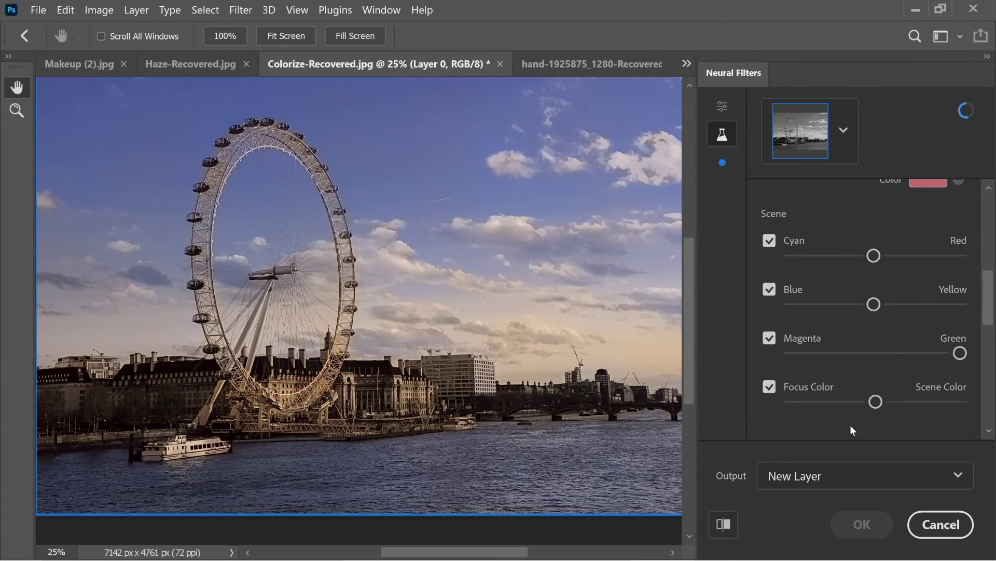
scroll(882, 395, "down", 2)
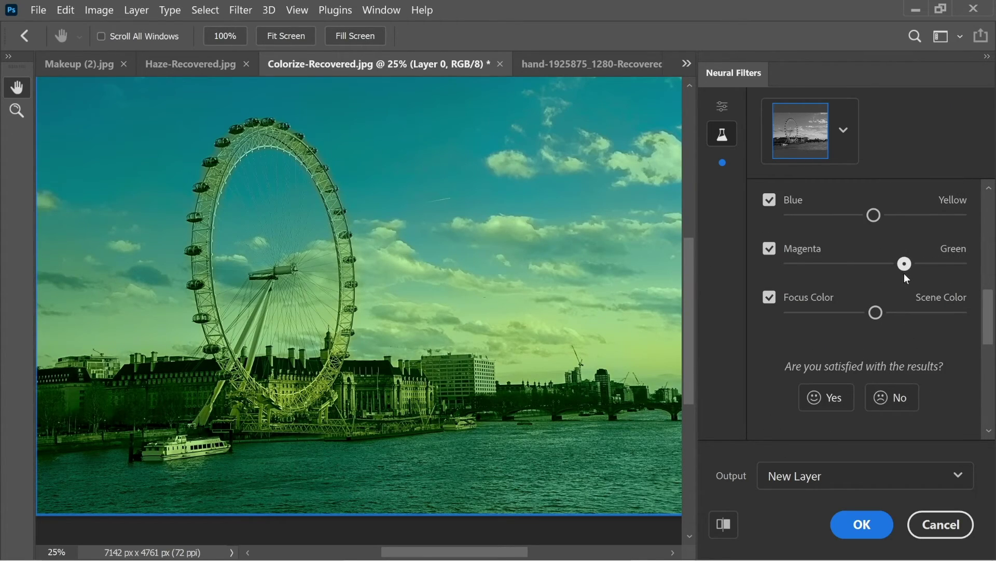
left_click_drag(908, 264, 877, 264)
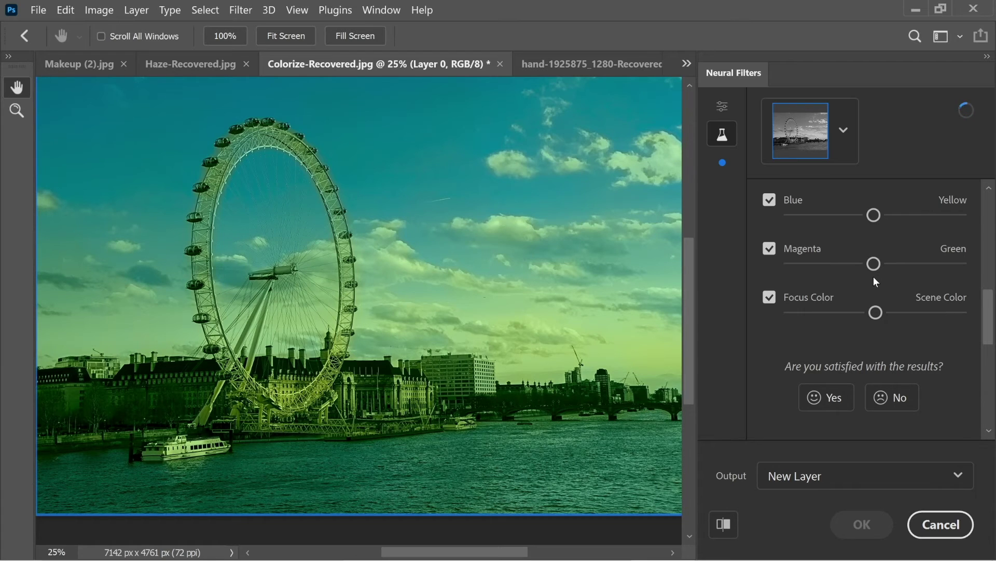
left_click(857, 525)
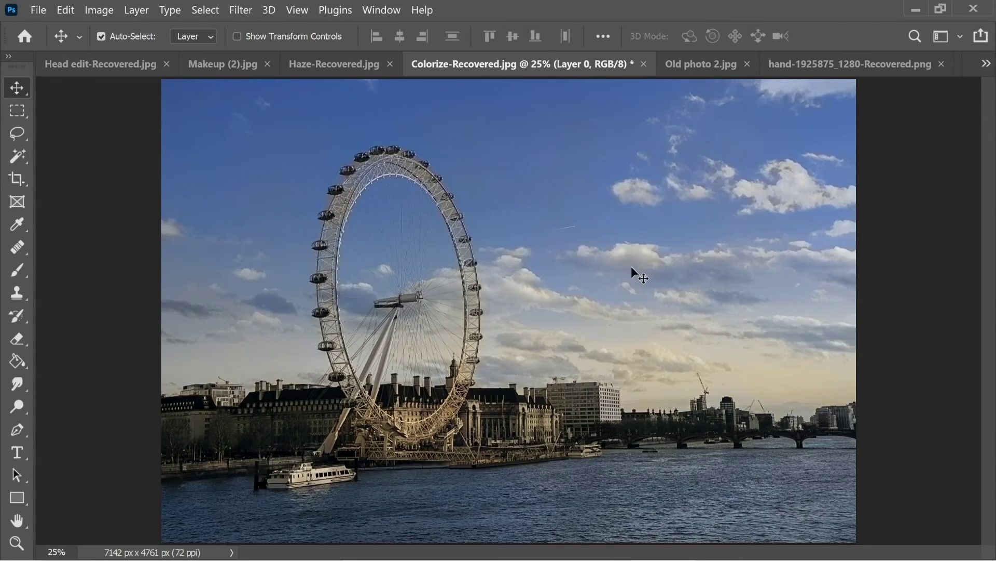
Step: On Old photo 2.jpg, enable the beta Colorize neural filter and apply it to the greyscale portrait
left_click(701, 65)
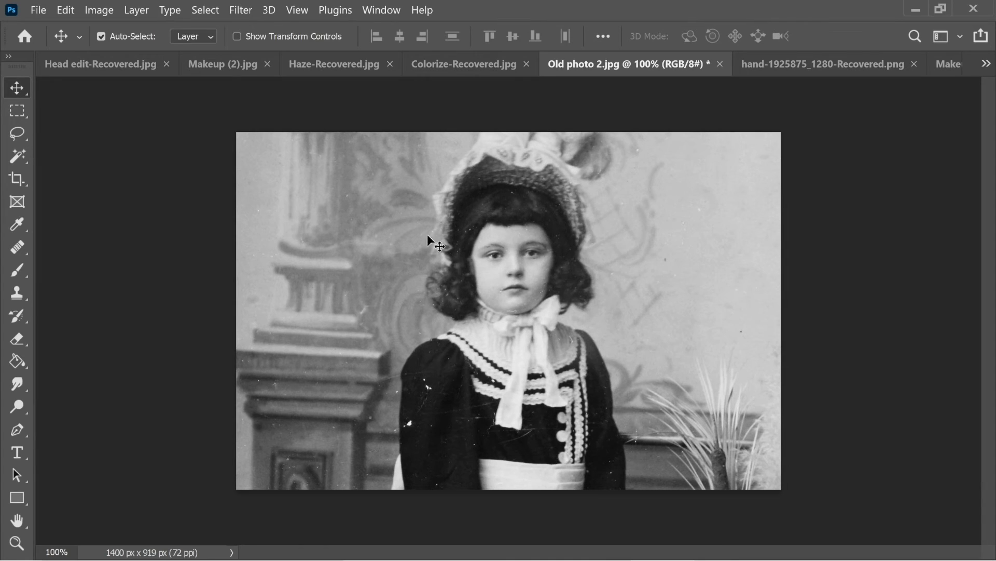
left_click(241, 10)
left_click(270, 66)
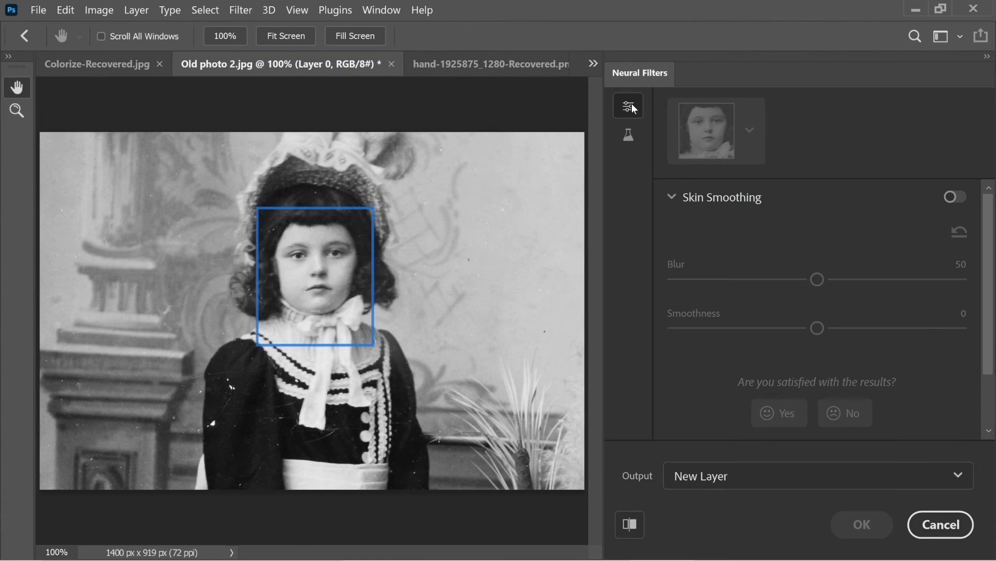
left_click(628, 135)
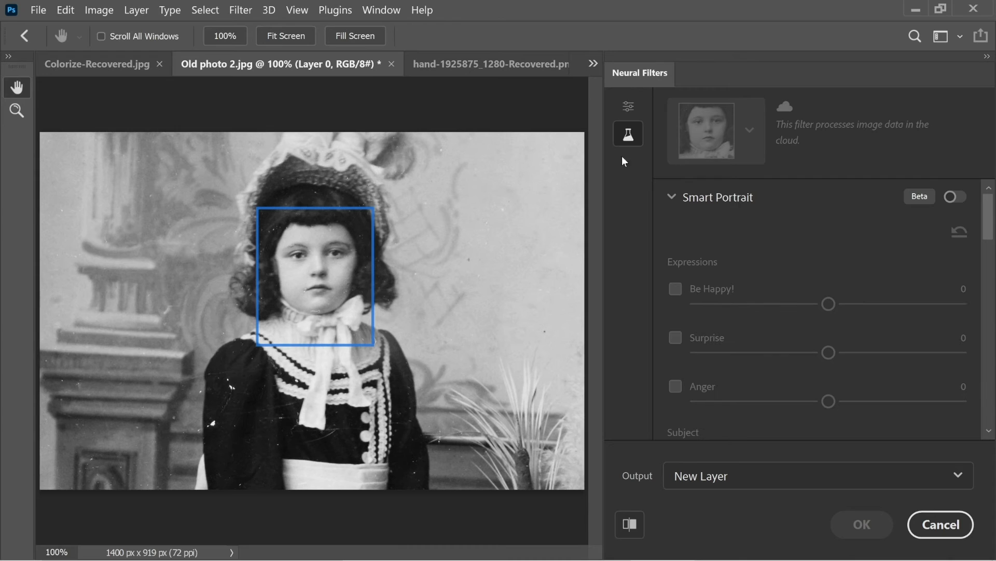
left_click_drag(602, 190, 465, 190)
left_click(552, 225)
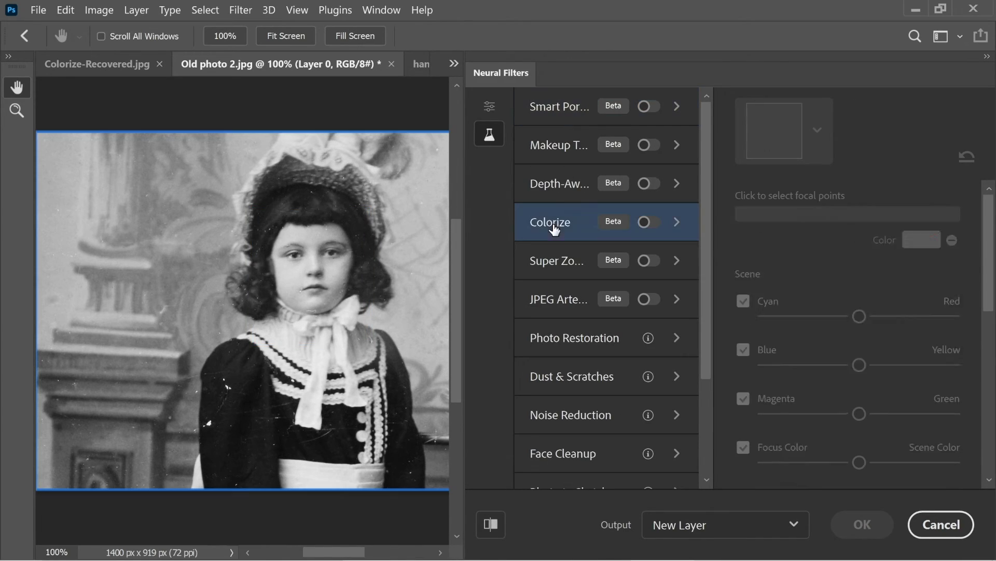
left_click(650, 227)
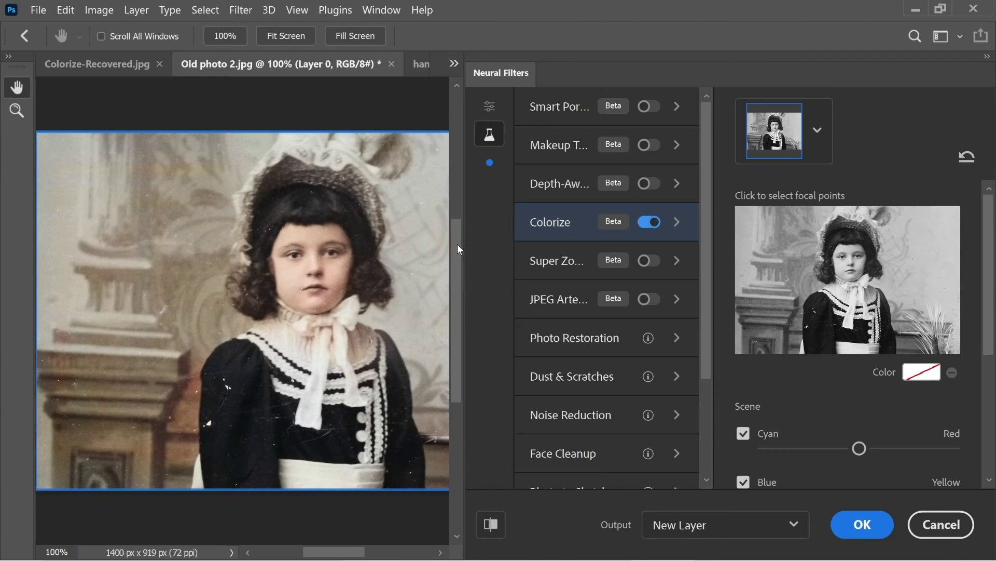
left_click_drag(464, 230, 716, 224)
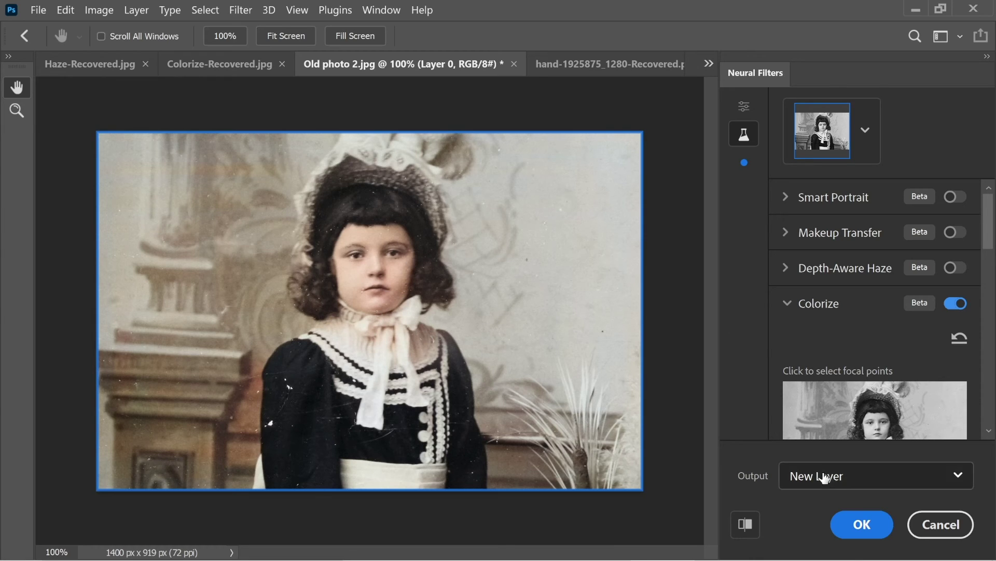
left_click(878, 526)
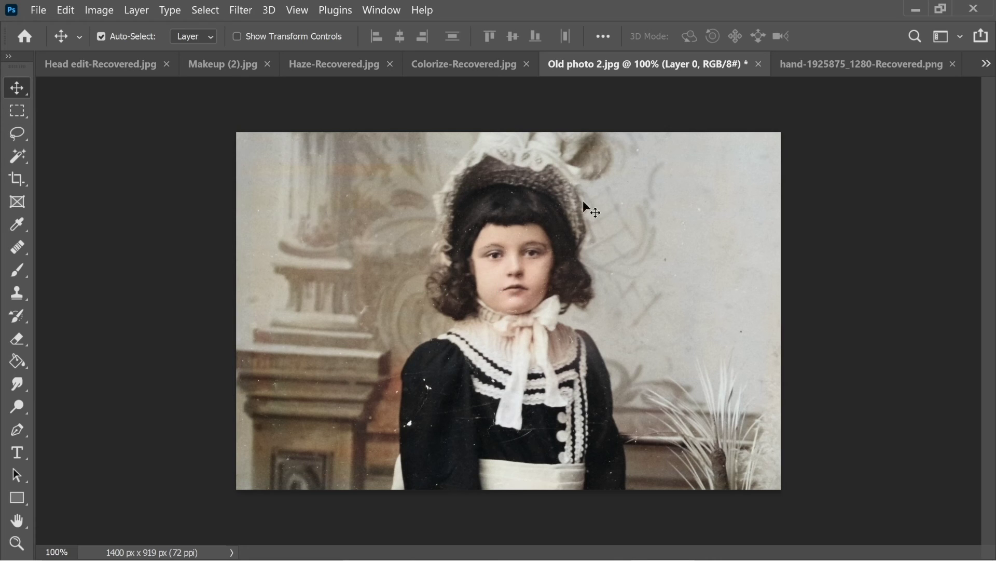
Step: Reopen Neural Filters with Ctrl+Alt+F and view JPEG Artefact Removal, Photo to Sketch and Sketch to Portrait
key("ctrl+alt+f")
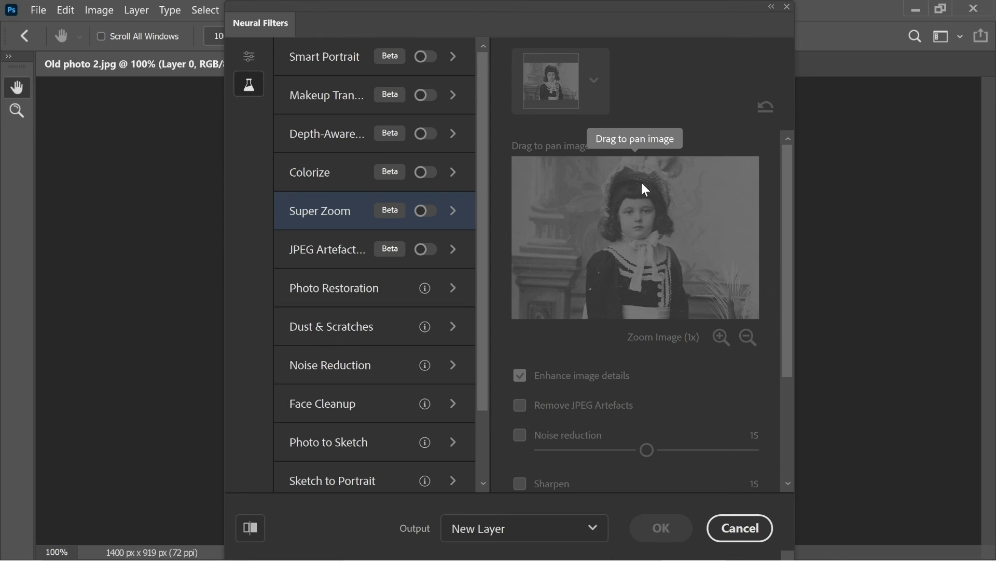
left_click(331, 260)
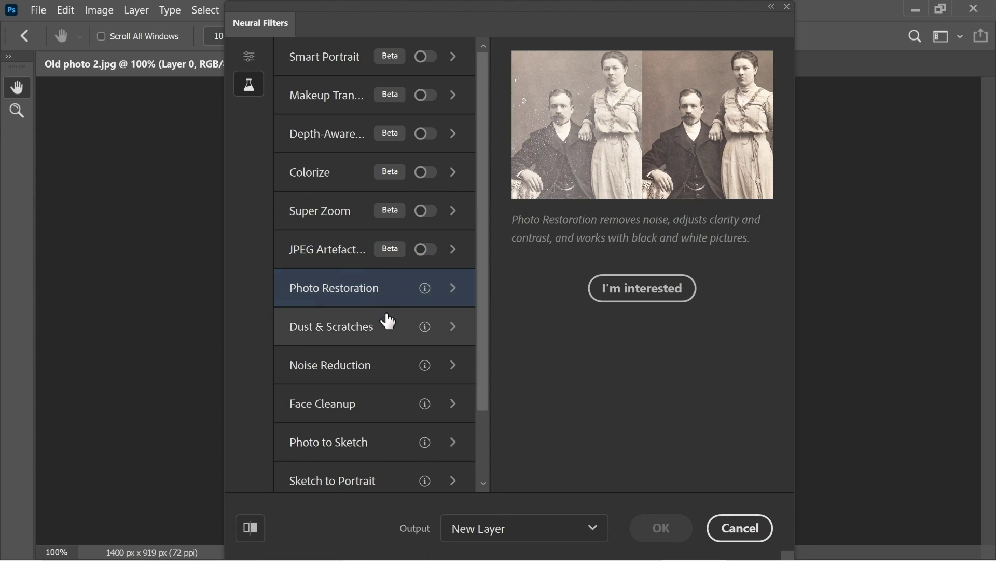
left_click(378, 444)
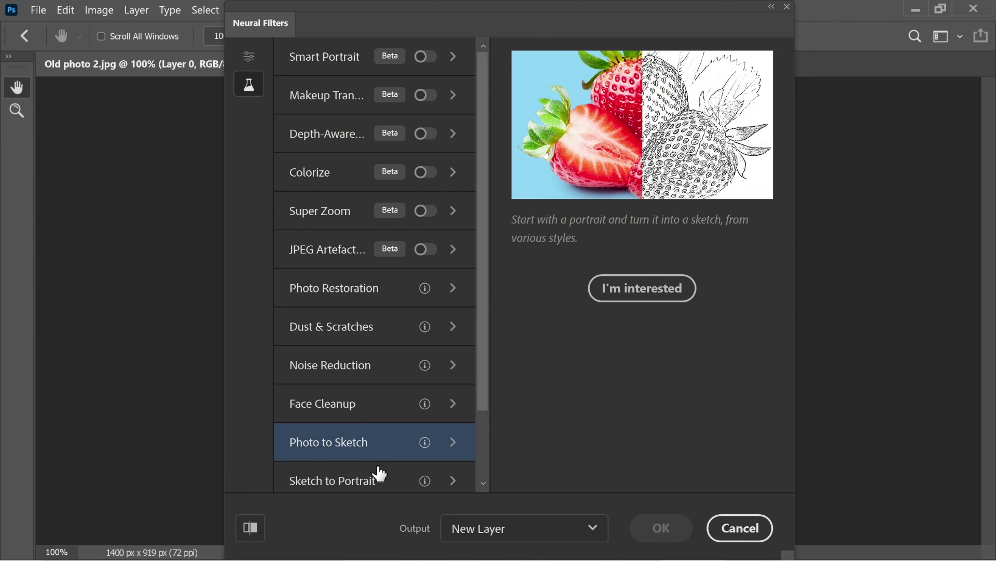
left_click(378, 477)
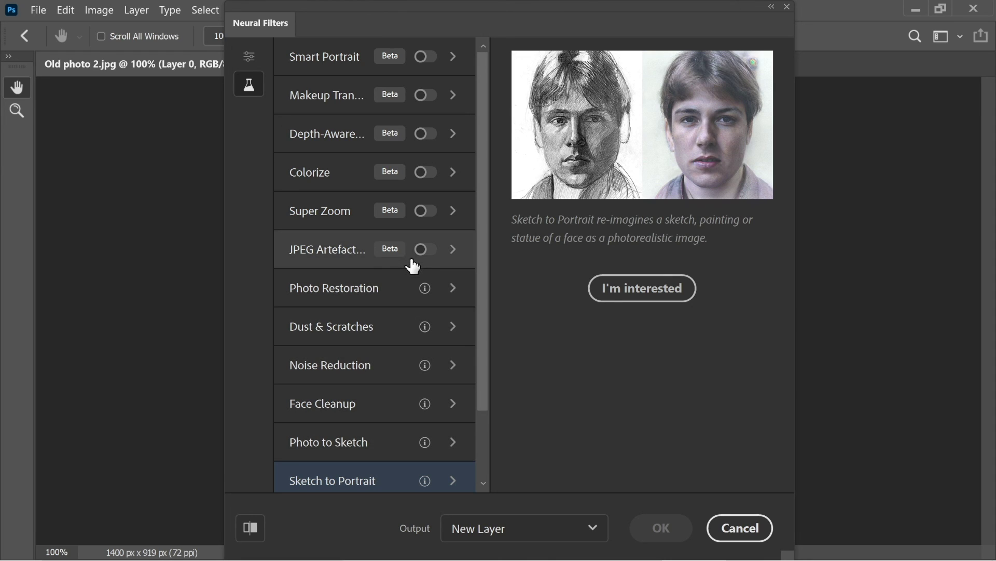